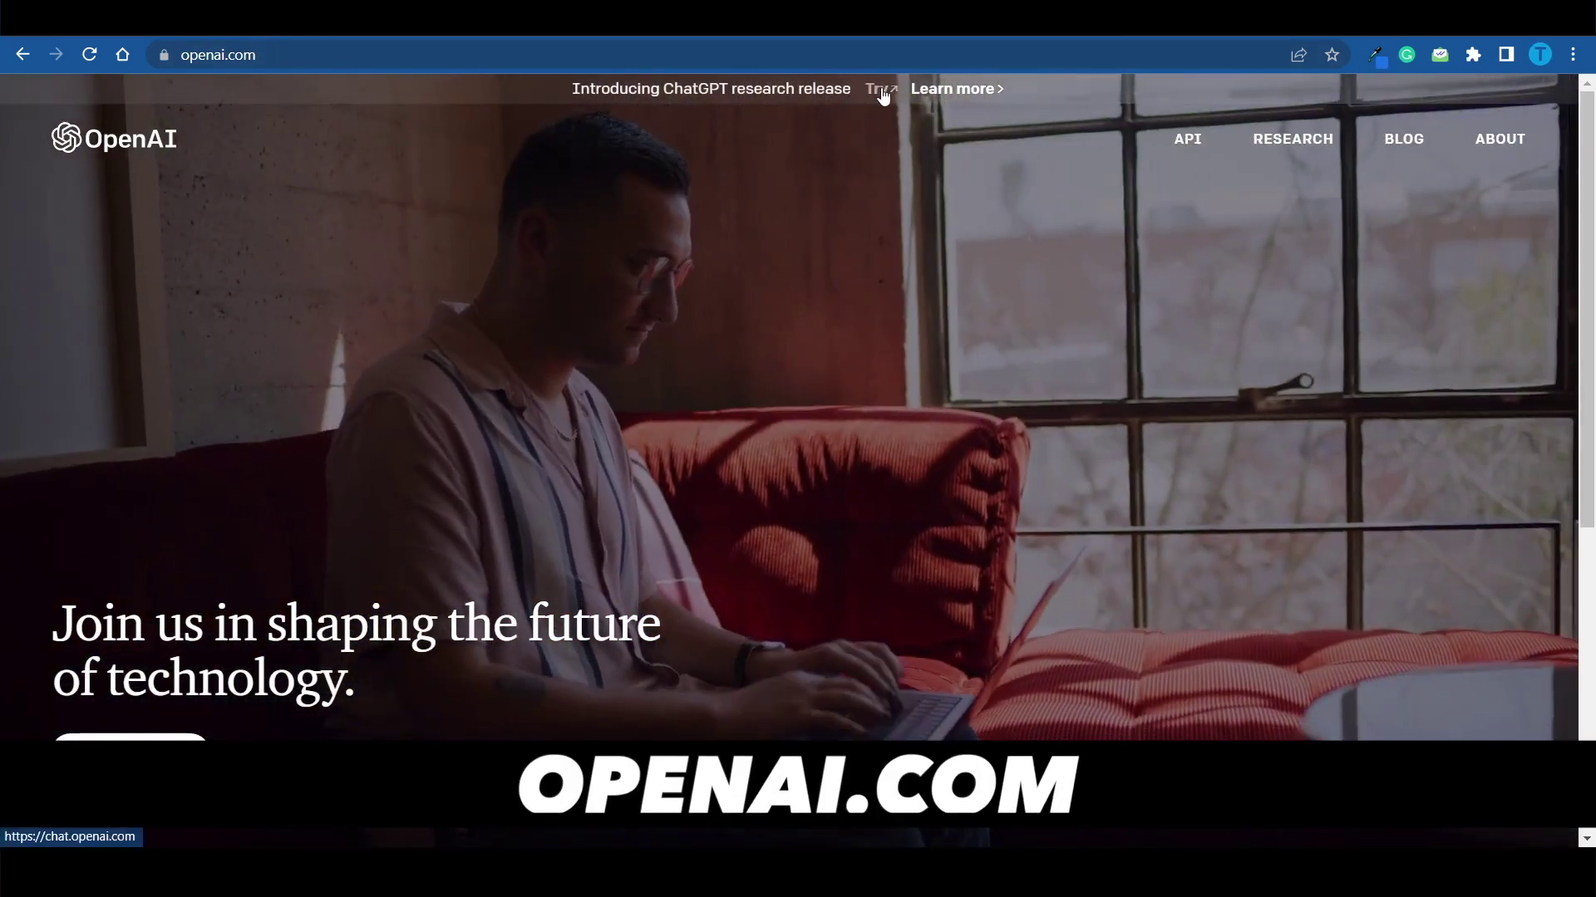
# Follow the ChatGPT 'Try' banner link to reach chat.openai.com
pyautogui.click(881, 89)
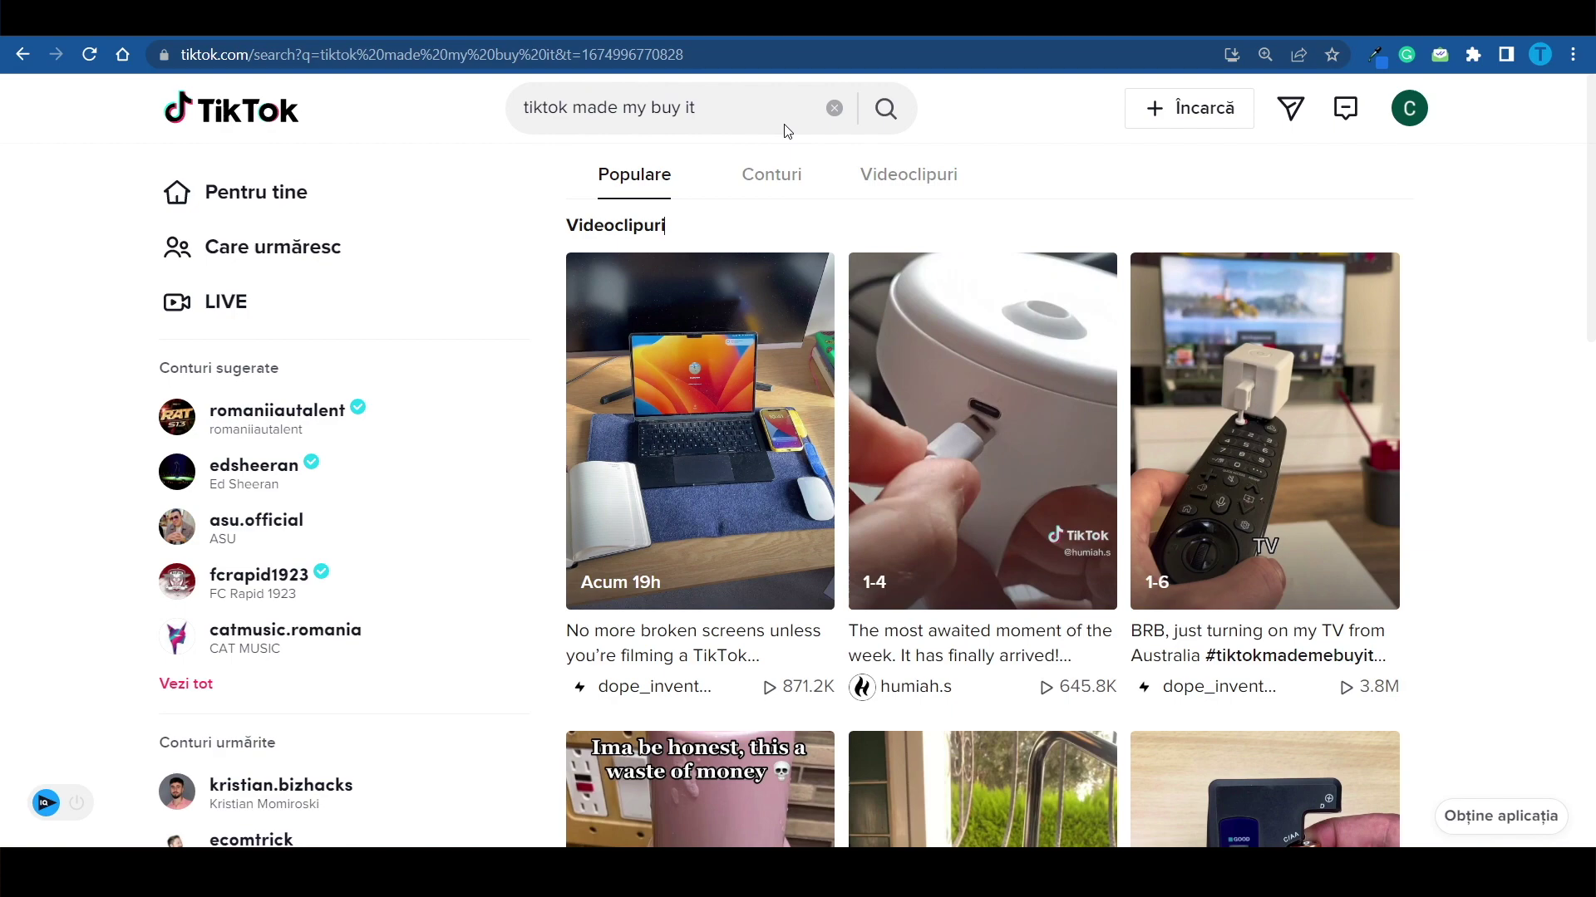
pyautogui.scroll(-3, 1476, 351)
pyautogui.scroll(-2, 1475, 351)
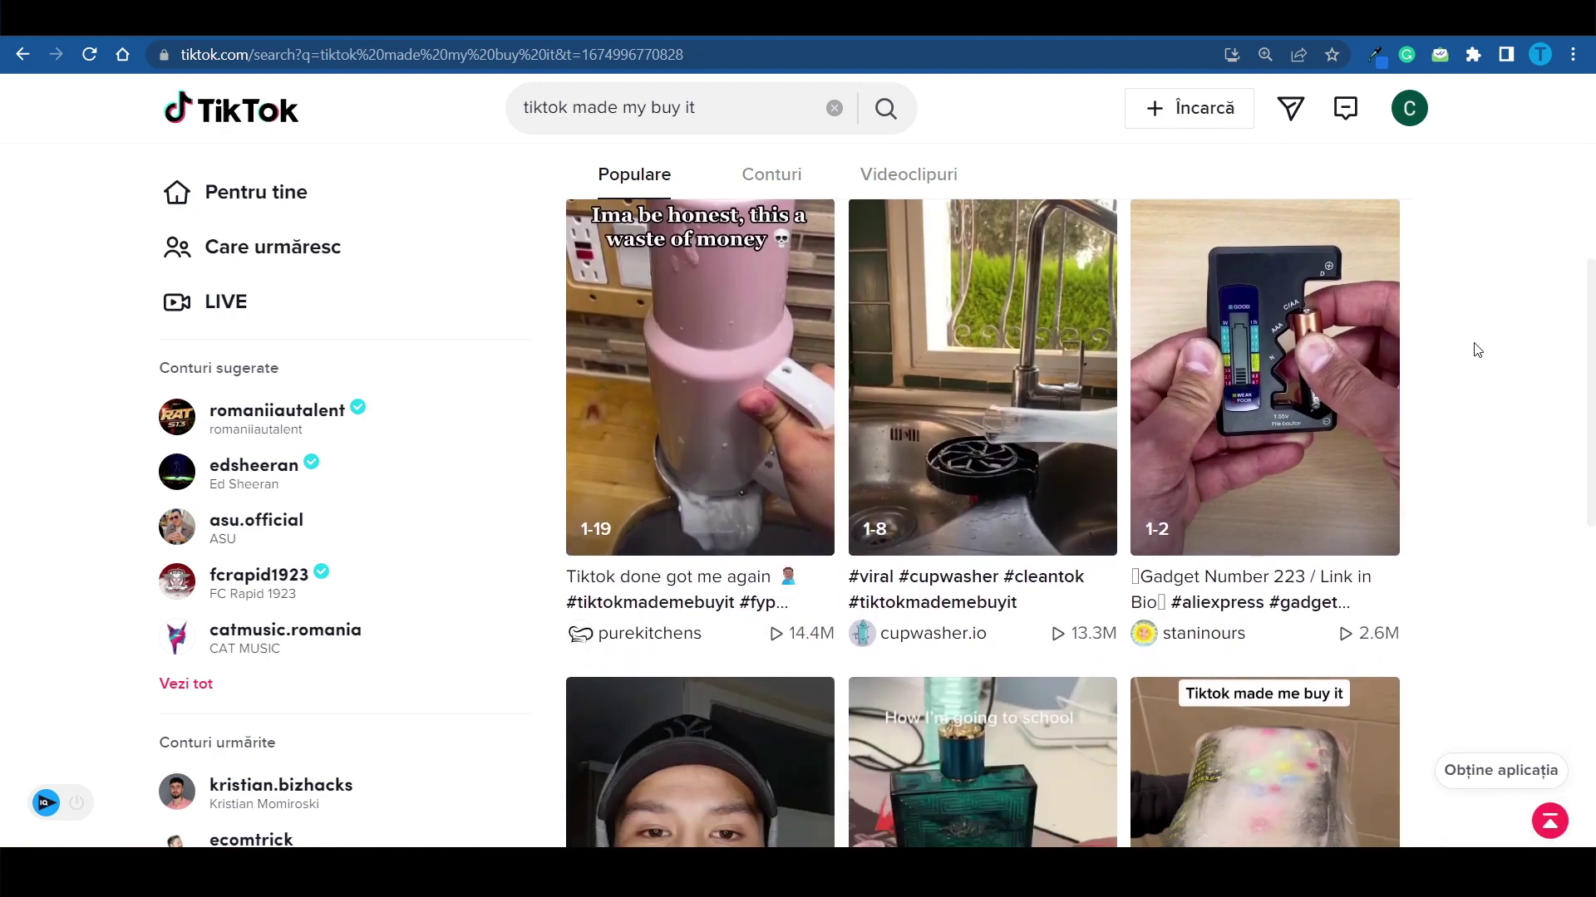
pyautogui.scroll(-4, 1476, 351)
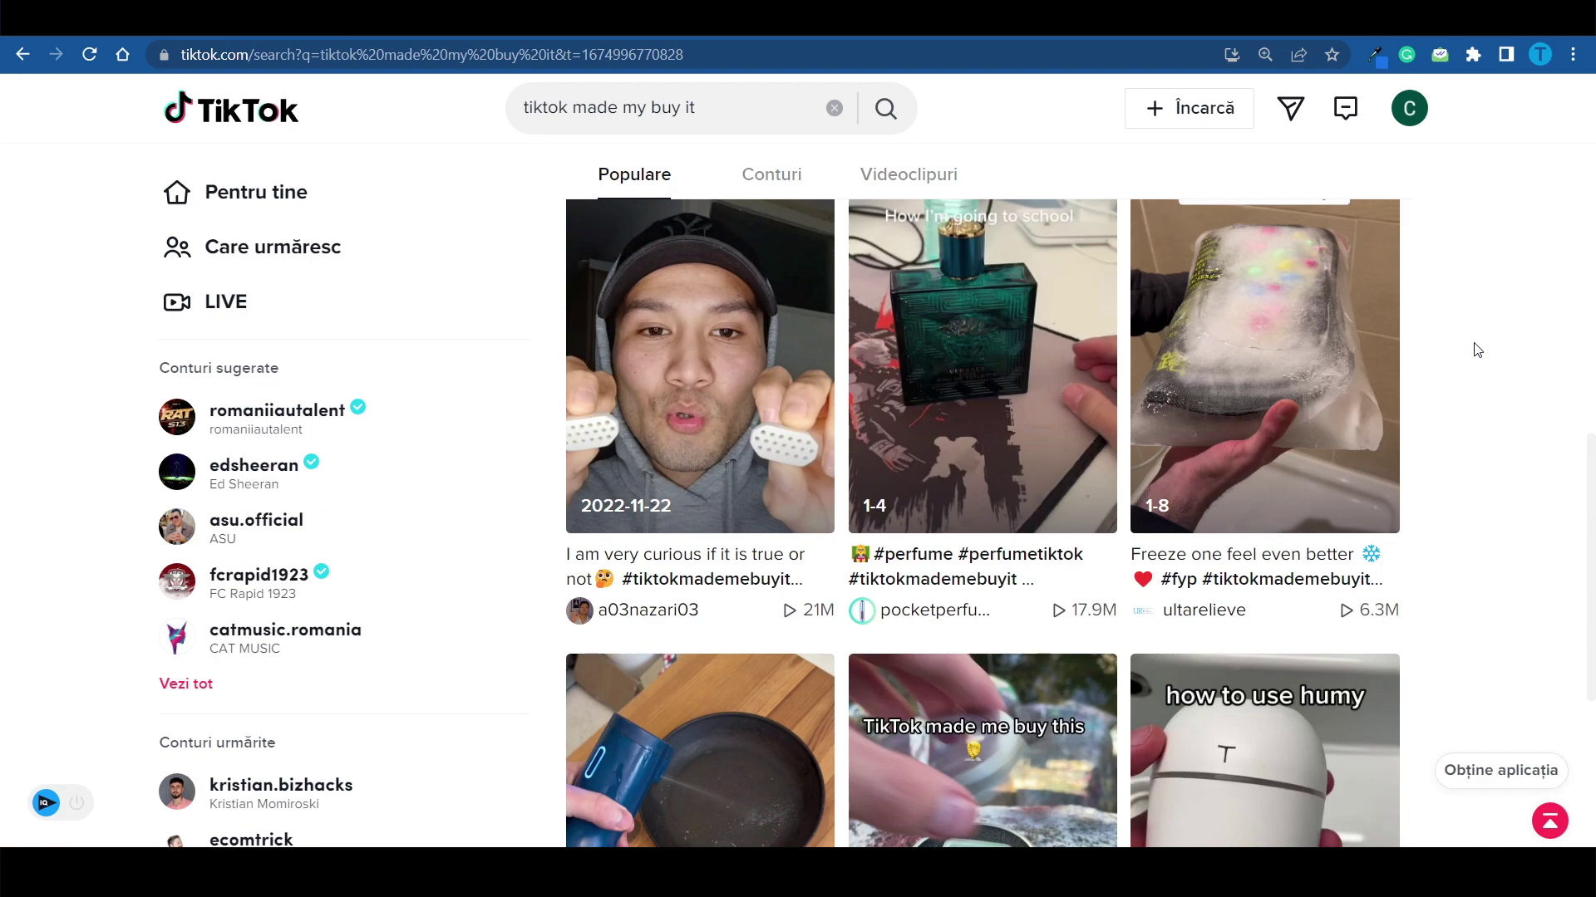
pyautogui.scroll(-3, 1477, 351)
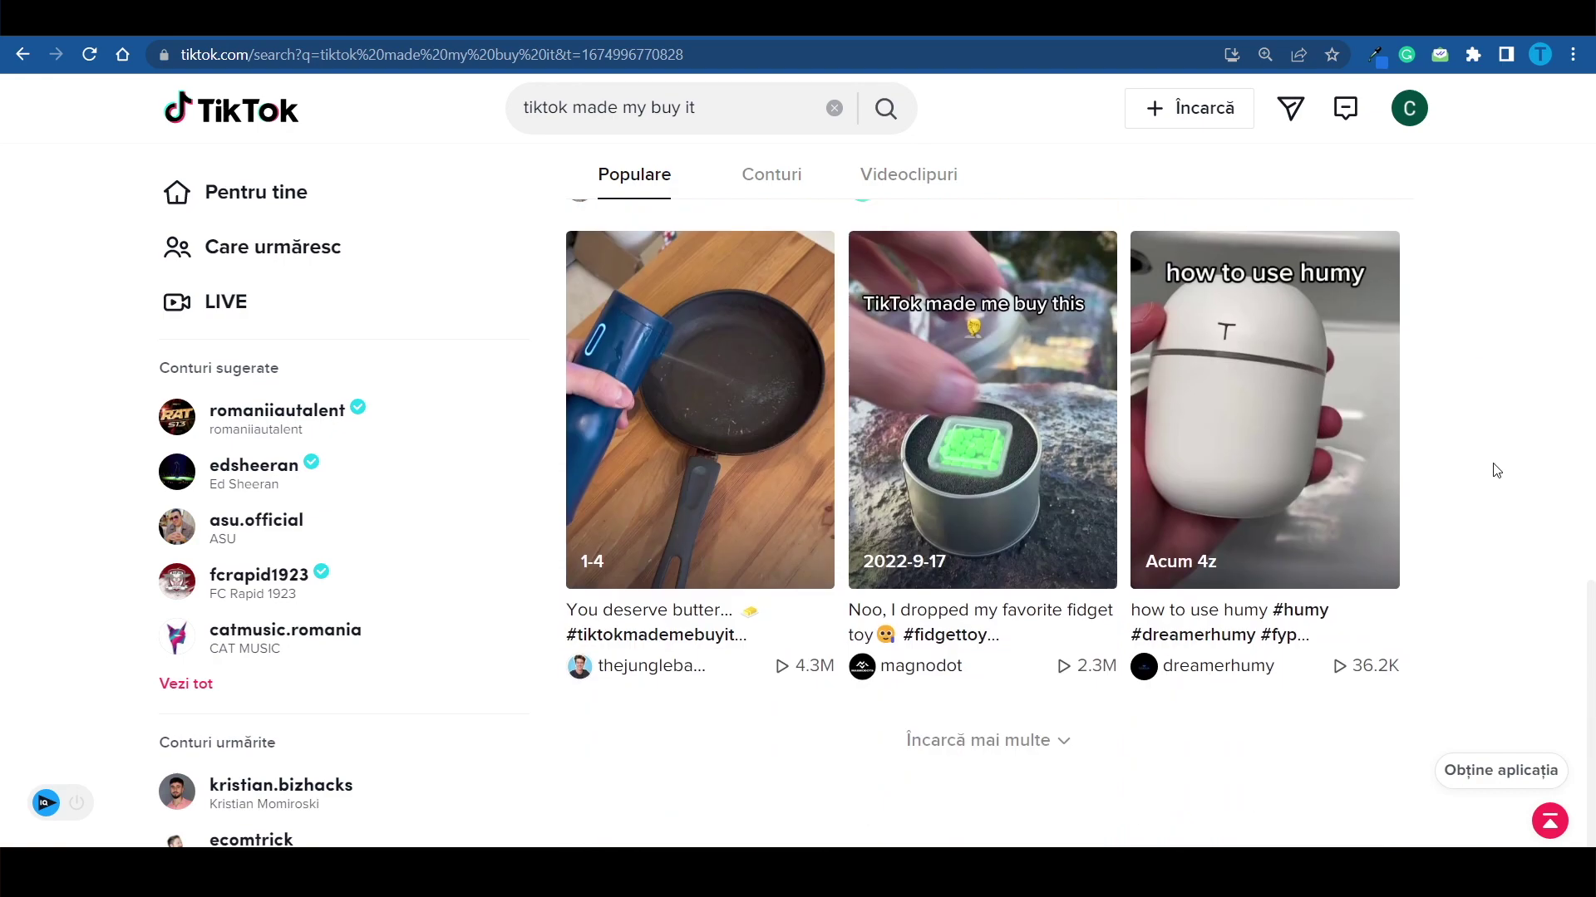
pyautogui.moveTo(982, 412)
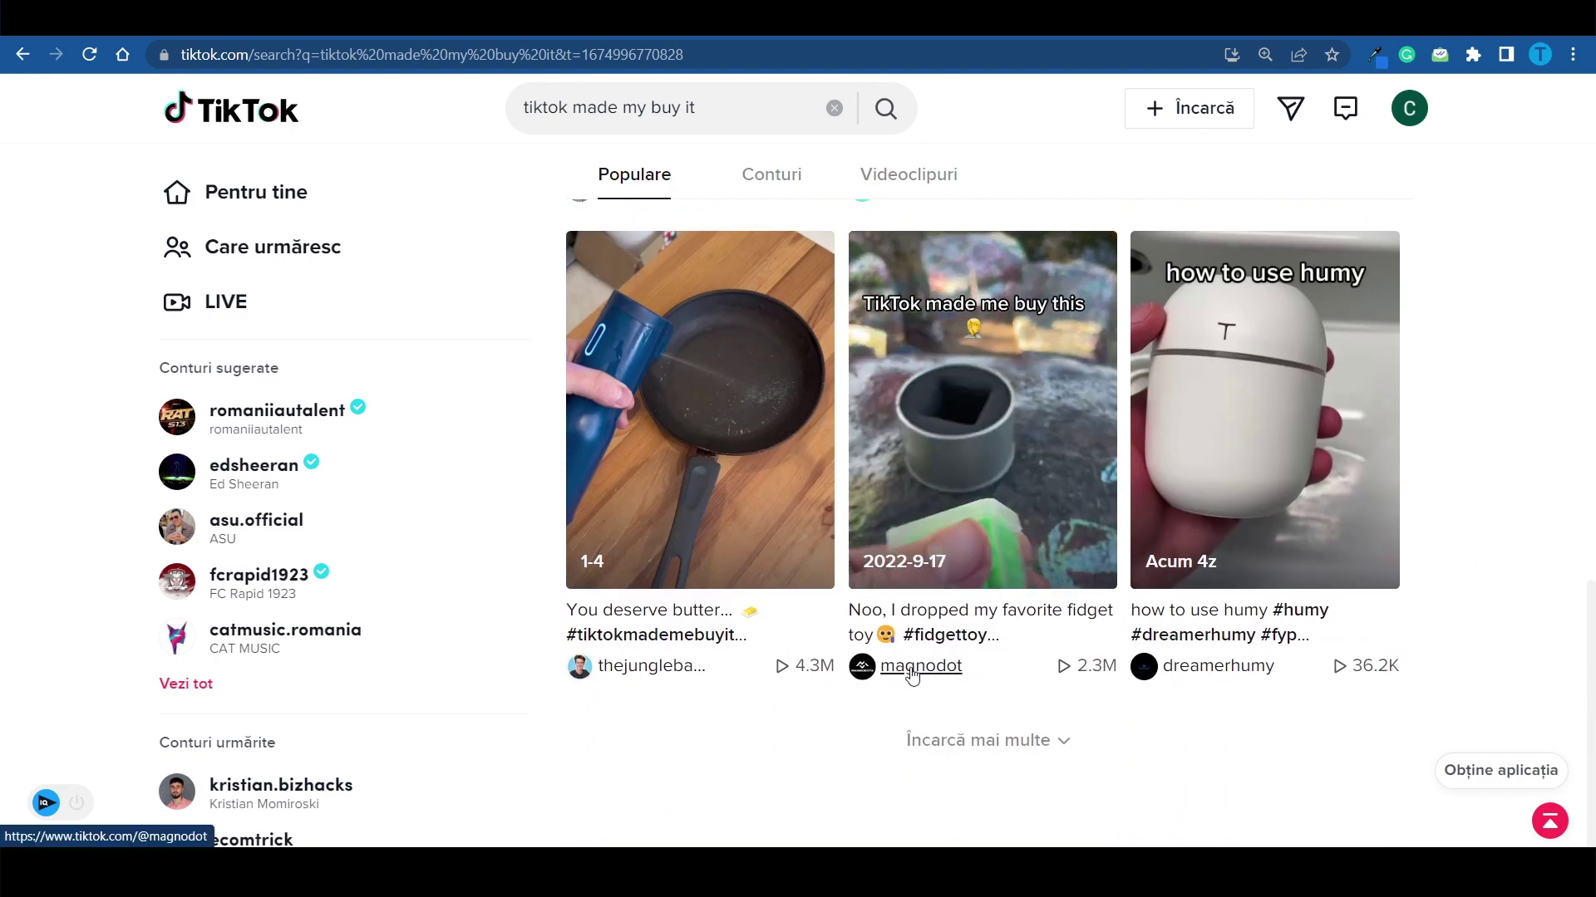
# Open the magnodot account profile from the fidget toy video result
pyautogui.click(910, 667)
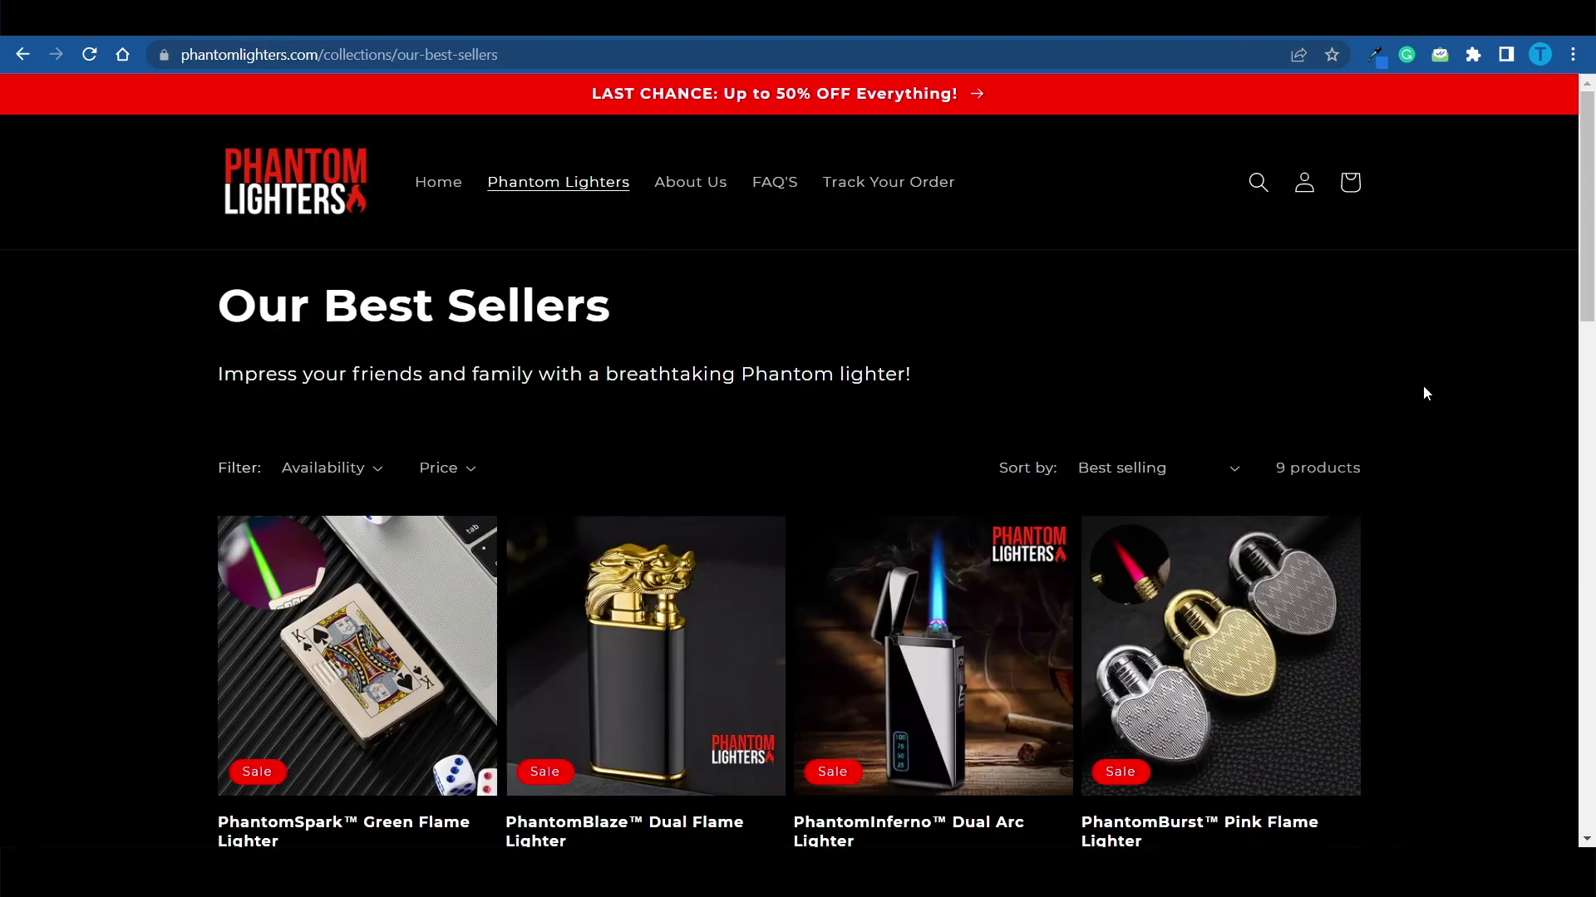
pyautogui.scroll(-3, 1423, 393)
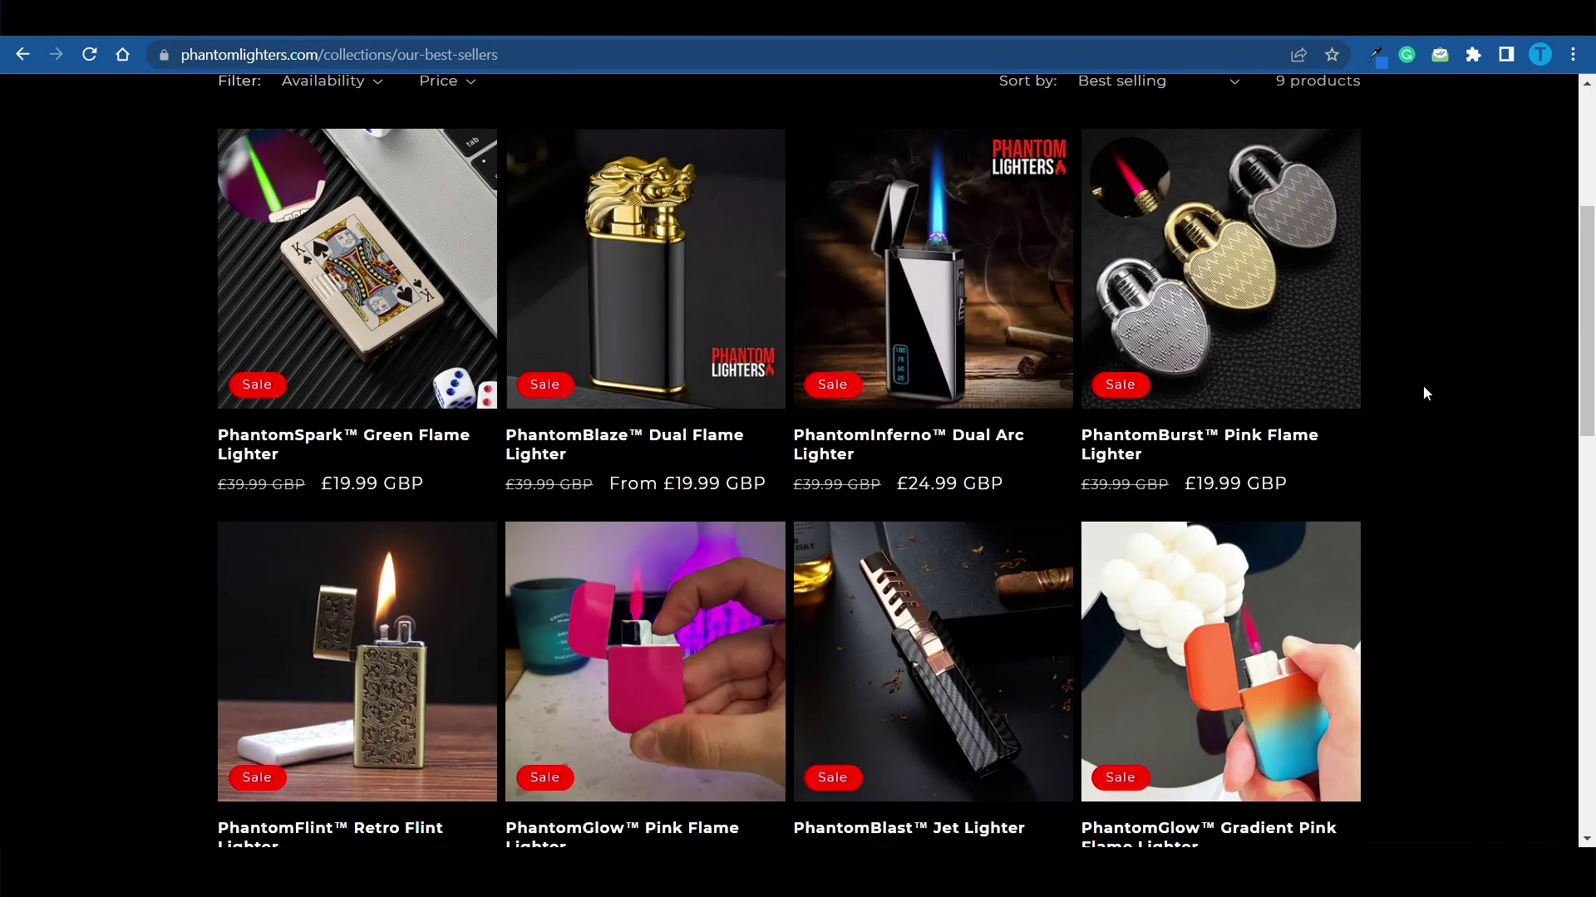
pyautogui.scroll(-2, 1377, 258)
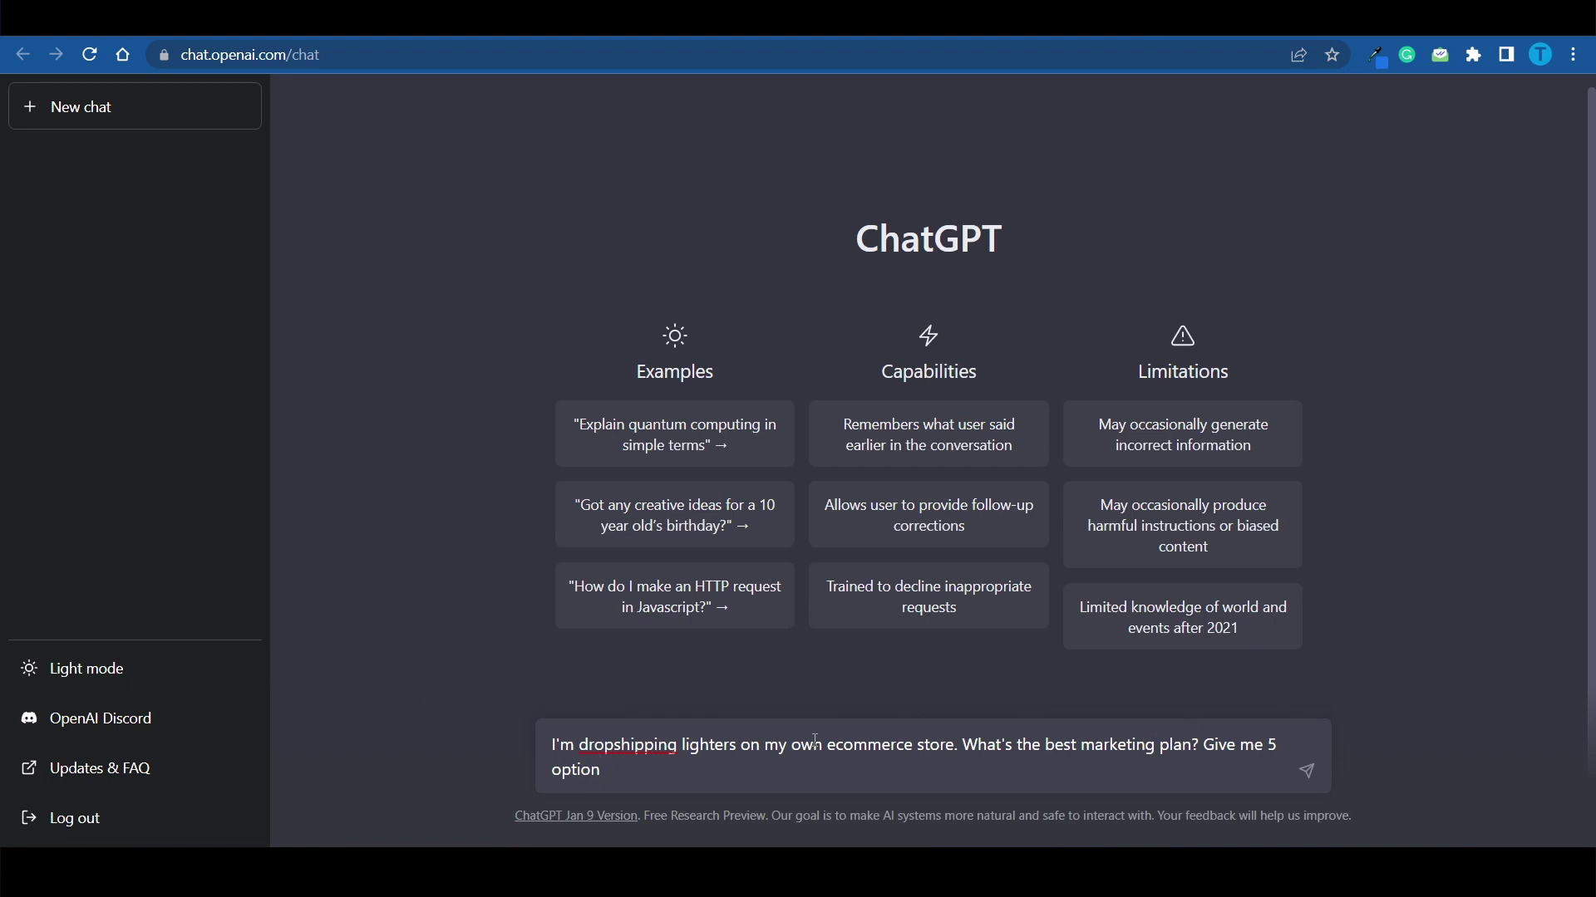
pyautogui.write('s')
# Send the dropshipping lighters marketing plan question to ChatGPT
pyautogui.press('Return')
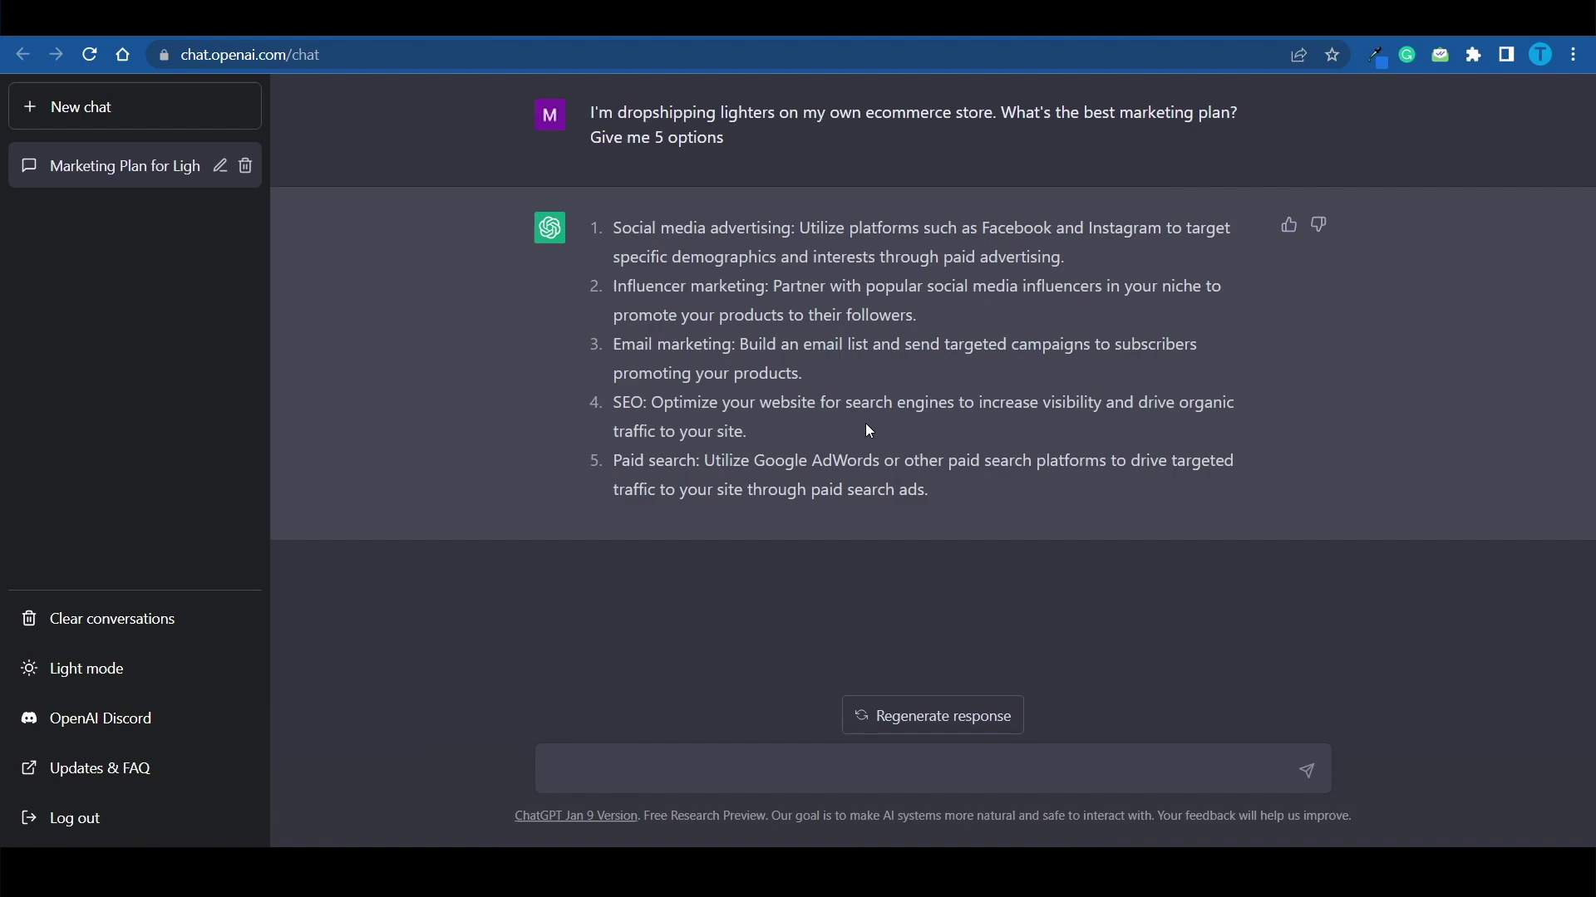
pyautogui.write('tell me more about in')
pyautogui.write('fluencer marketing')
# Ask 'tell me more about influencer marketing', then 'tell me as if i'm a 5 year old'
pyautogui.press('Return')
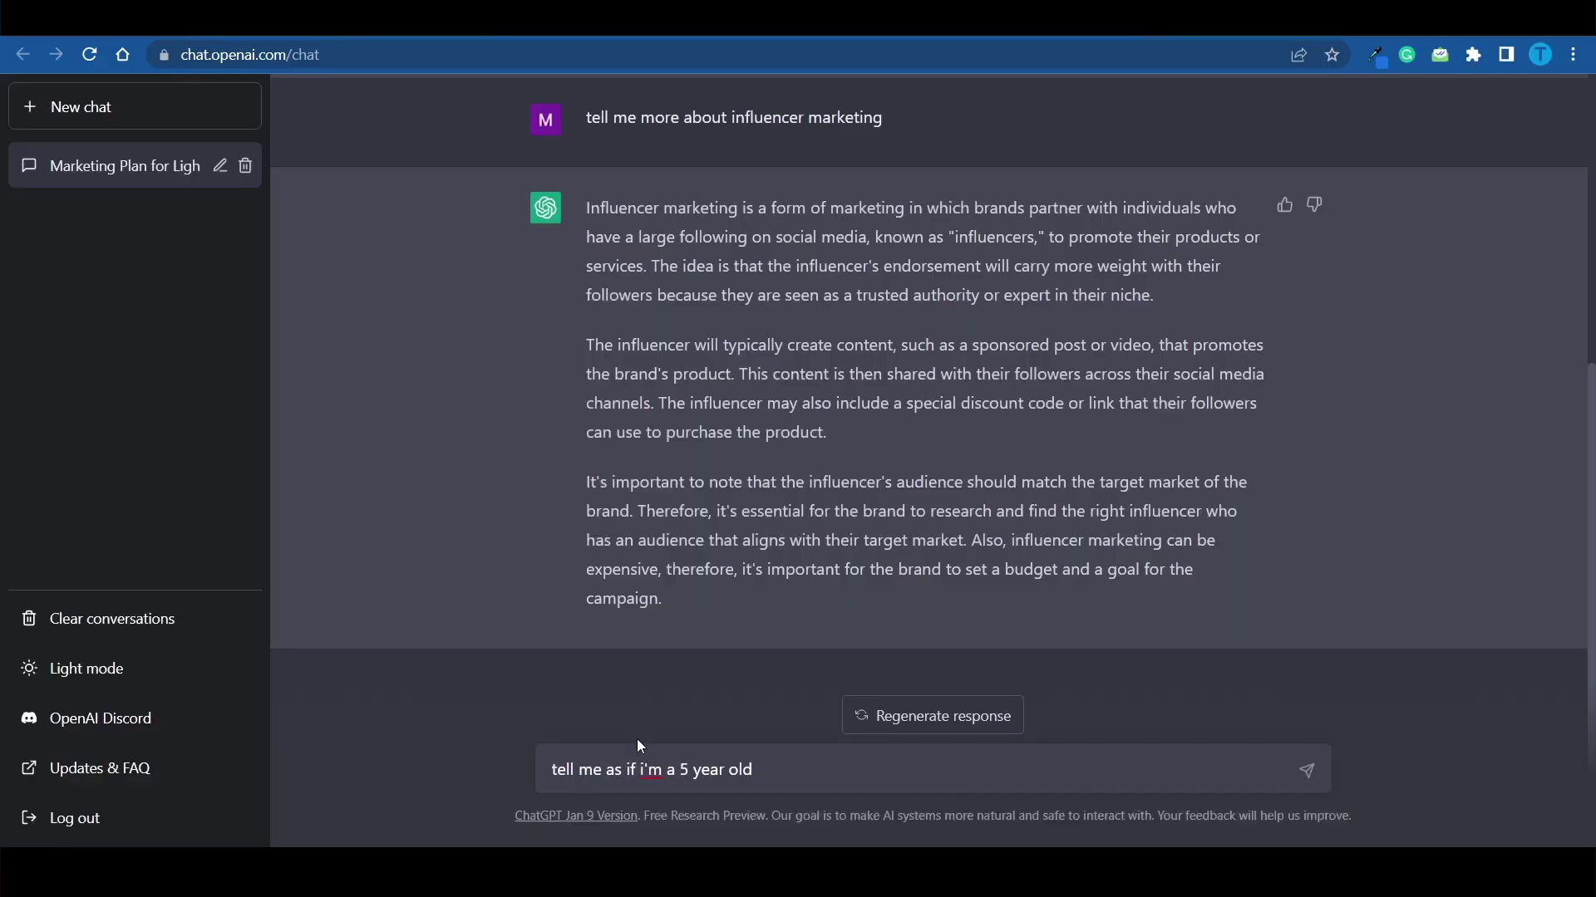
pyautogui.press('Return')
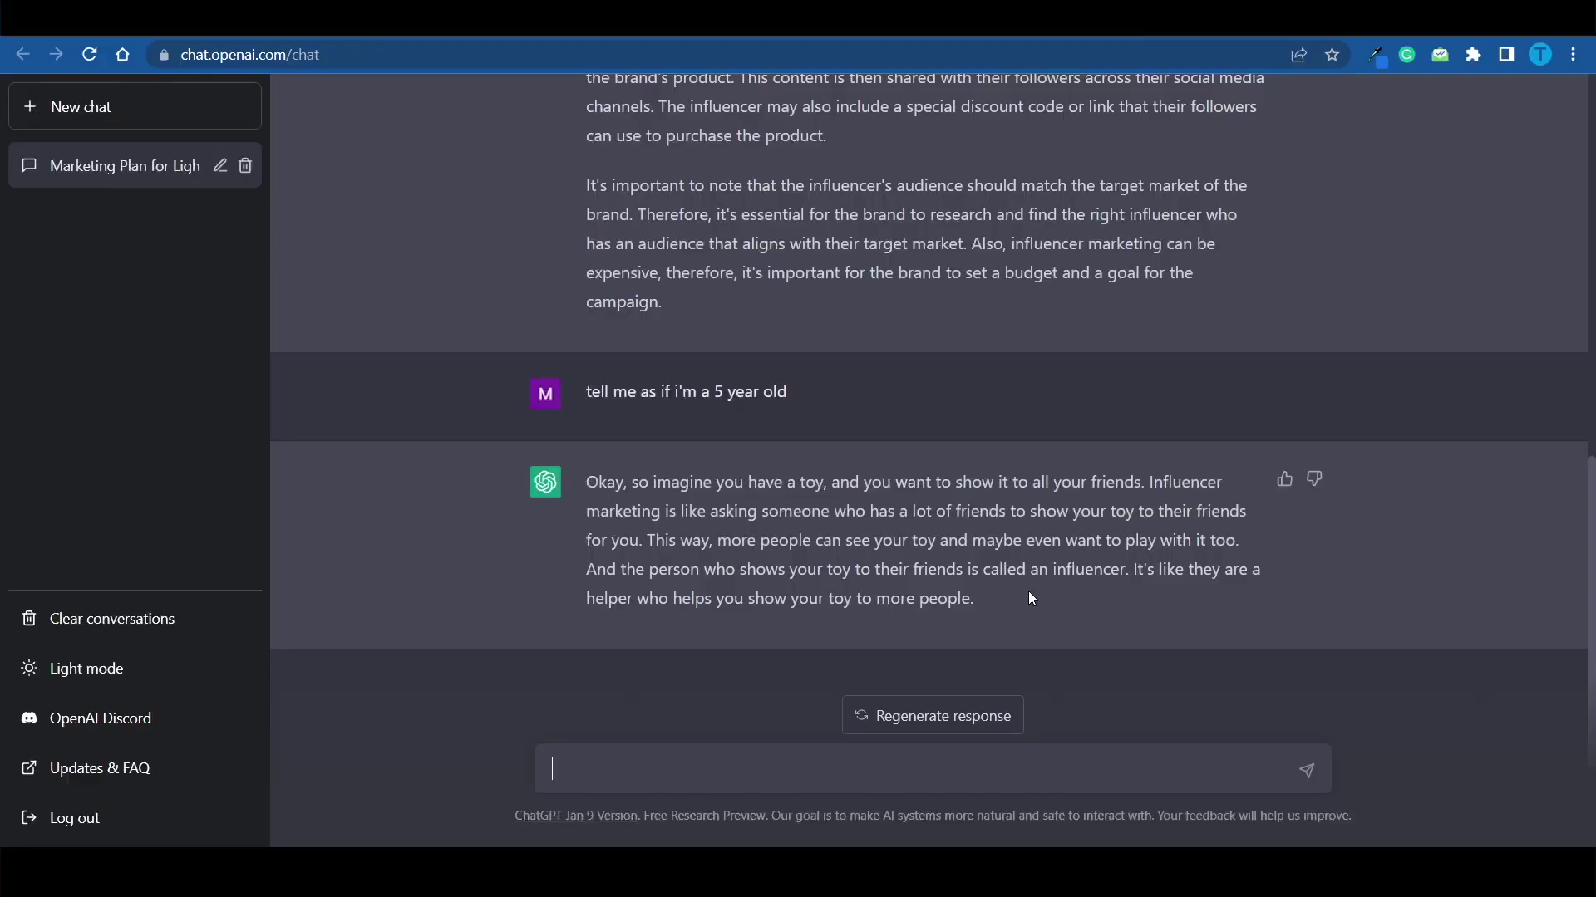
pyautogui.scroll(1, 874, 537)
pyautogui.scroll(1, 874, 534)
pyautogui.scroll(-2, 981, 441)
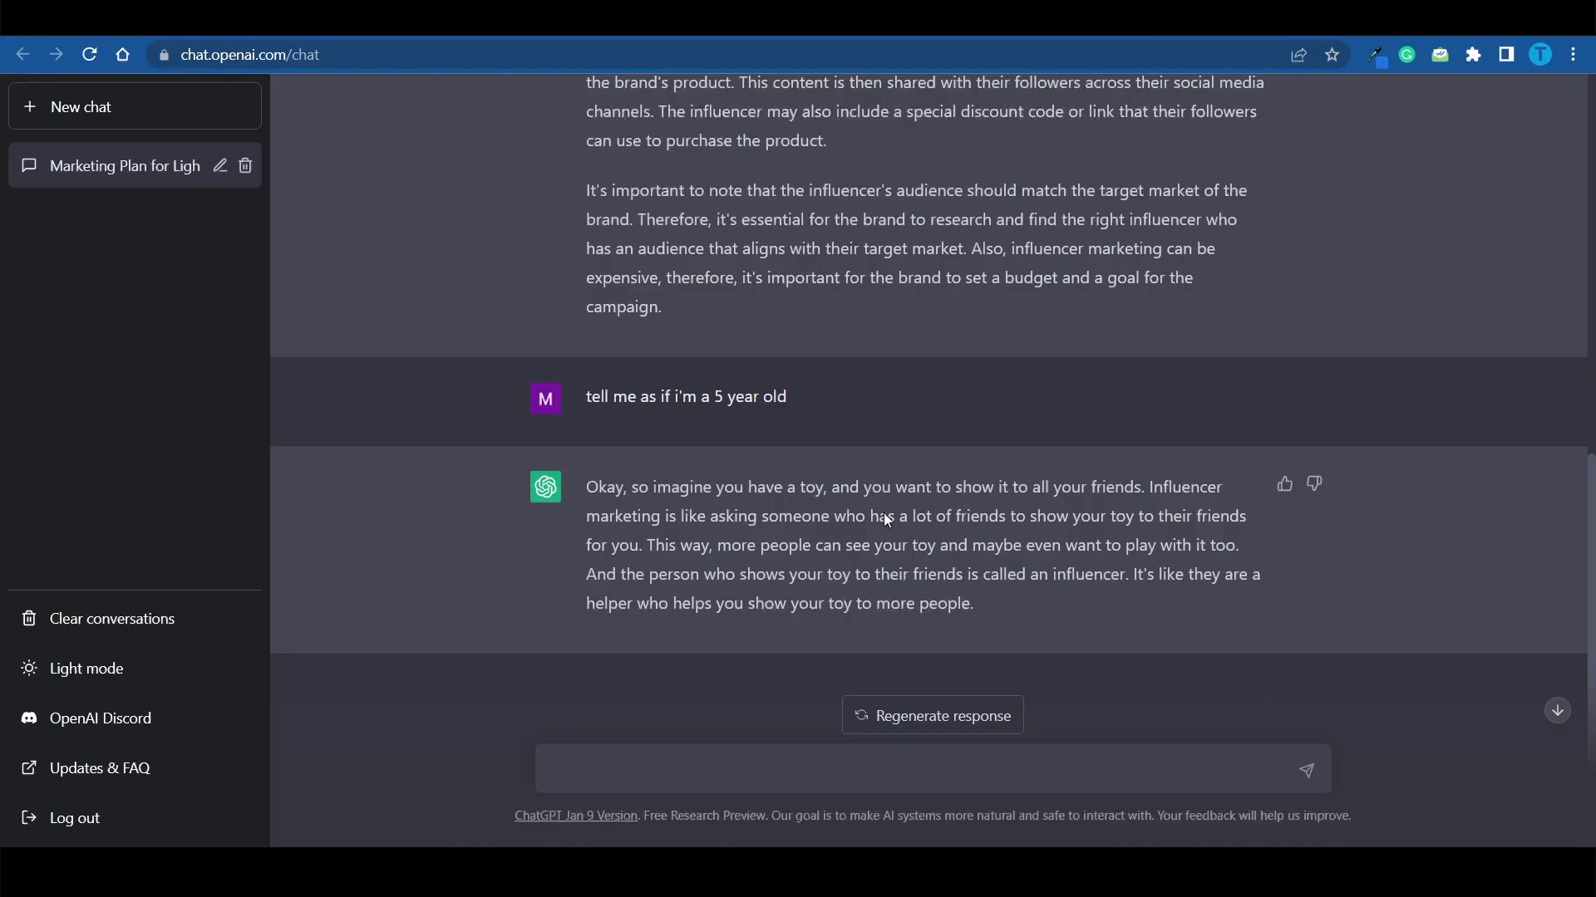
pyautogui.scroll(1, 919, 398)
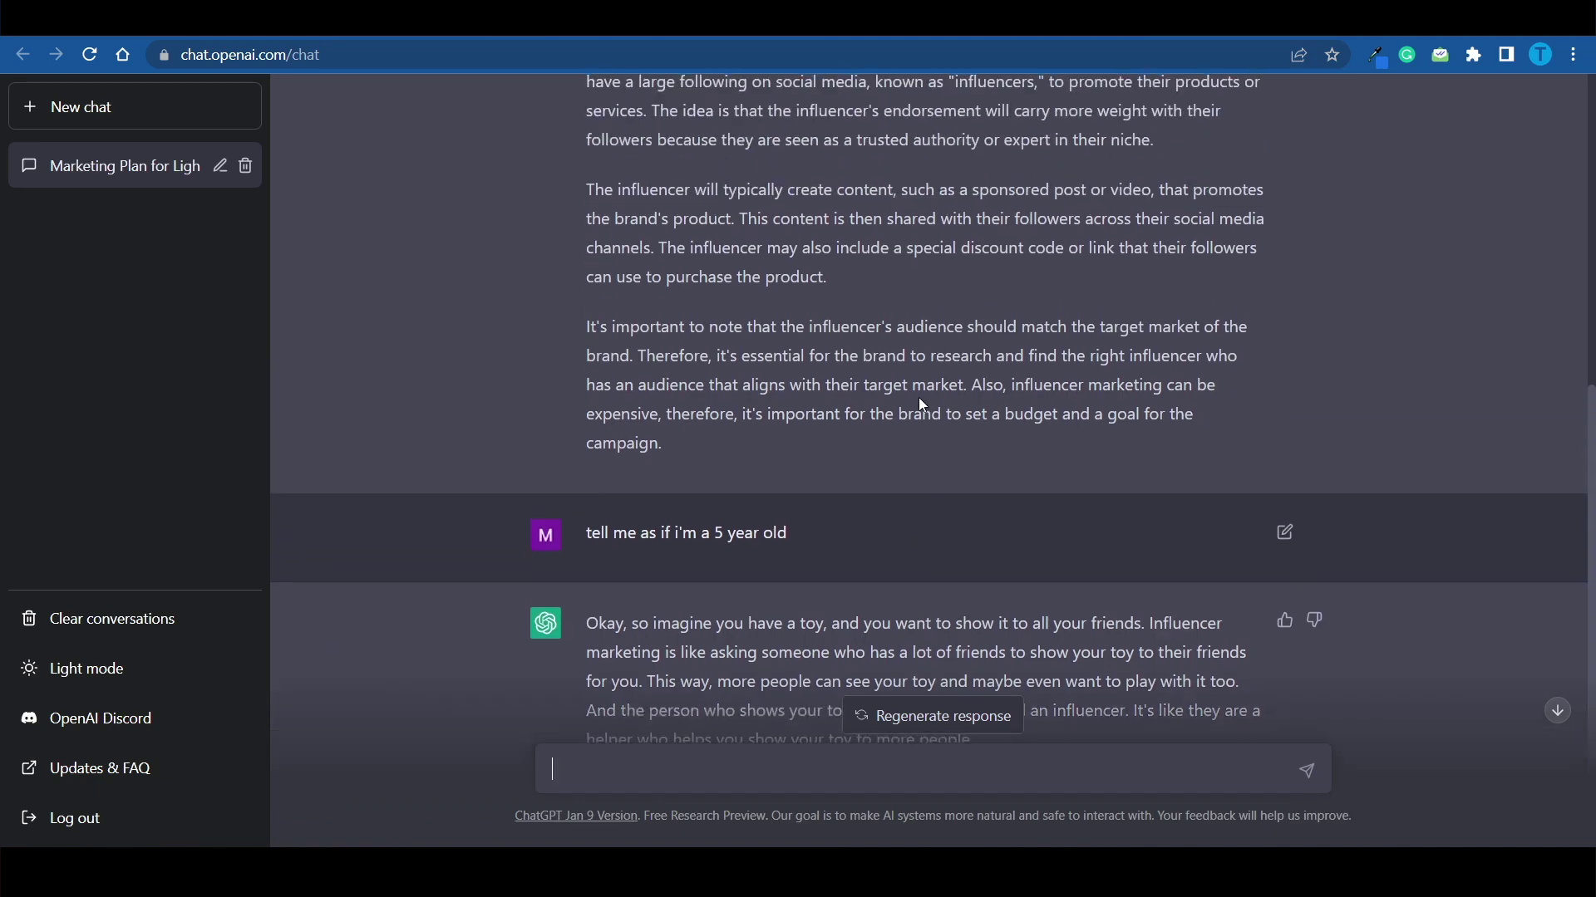
pyautogui.scroll(3, 918, 398)
pyautogui.scroll(2, 919, 398)
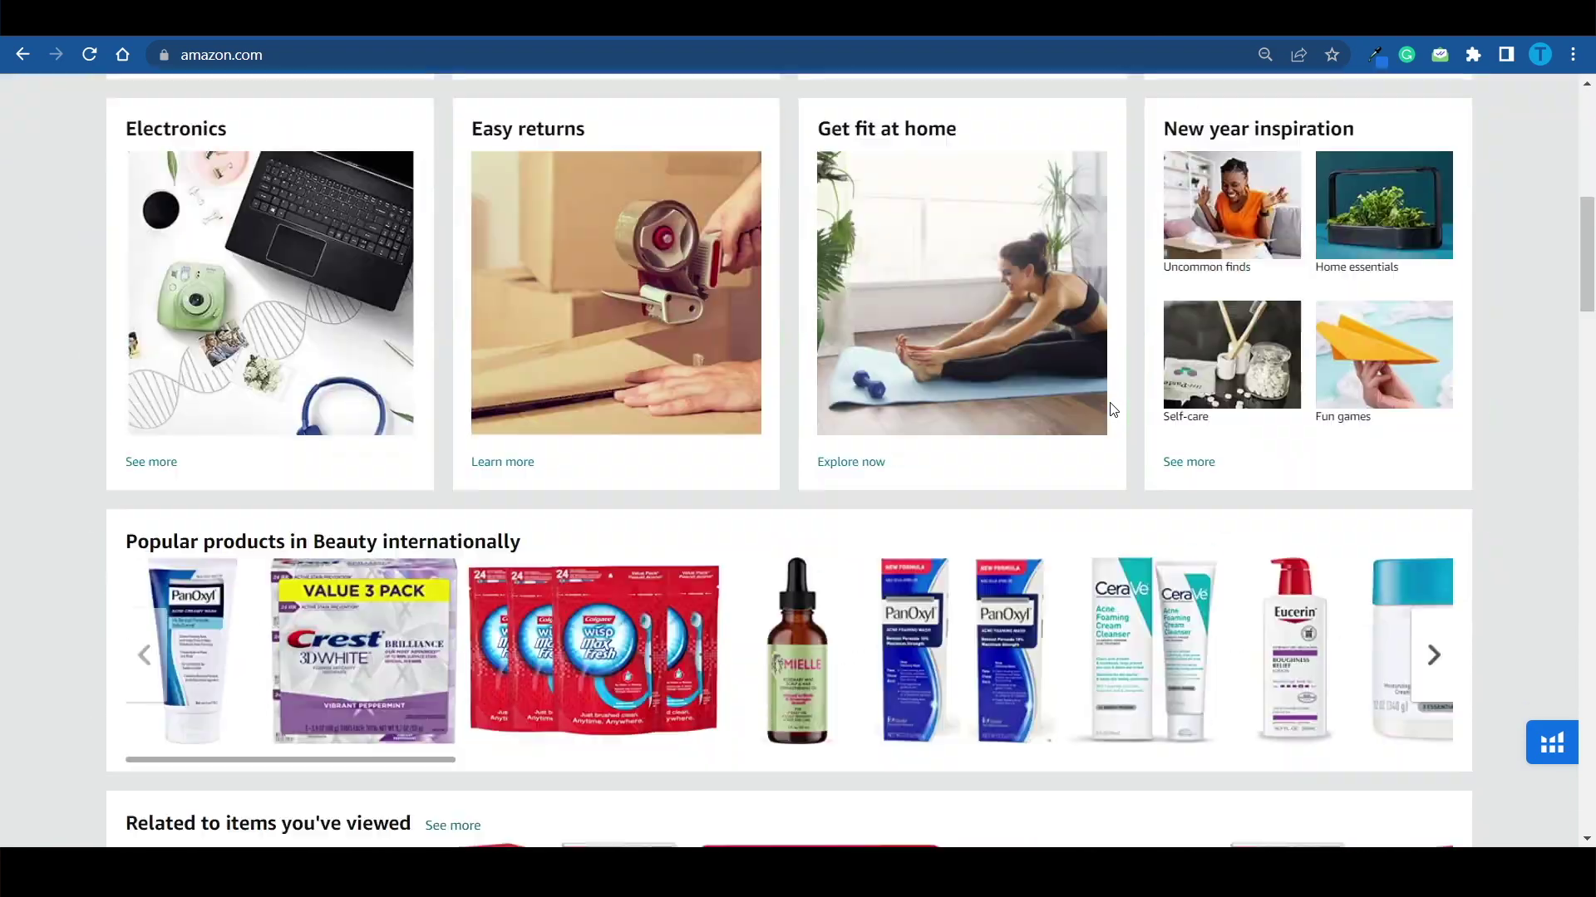
pyautogui.scroll(-3, 1110, 409)
pyautogui.scroll(-3, 1110, 409)
pyautogui.scroll(-3, 1109, 409)
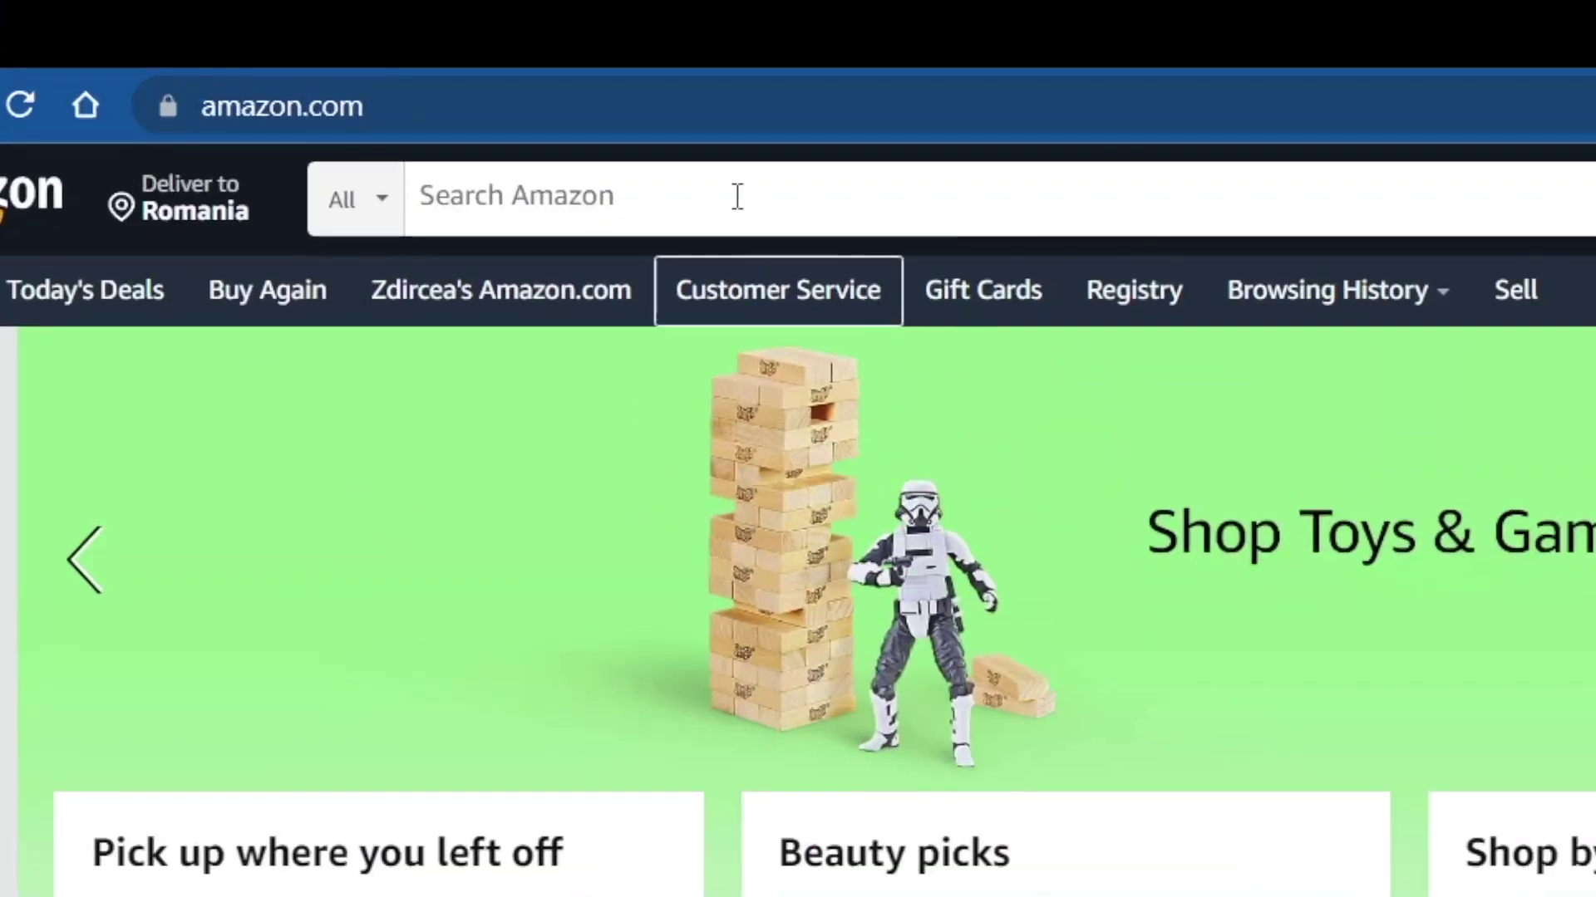
# Search Amazon for yoga mats and highlight the yoga mat listing's 'About this item' bullets
pyautogui.click(737, 196)
pyautogui.write('yoga ma')
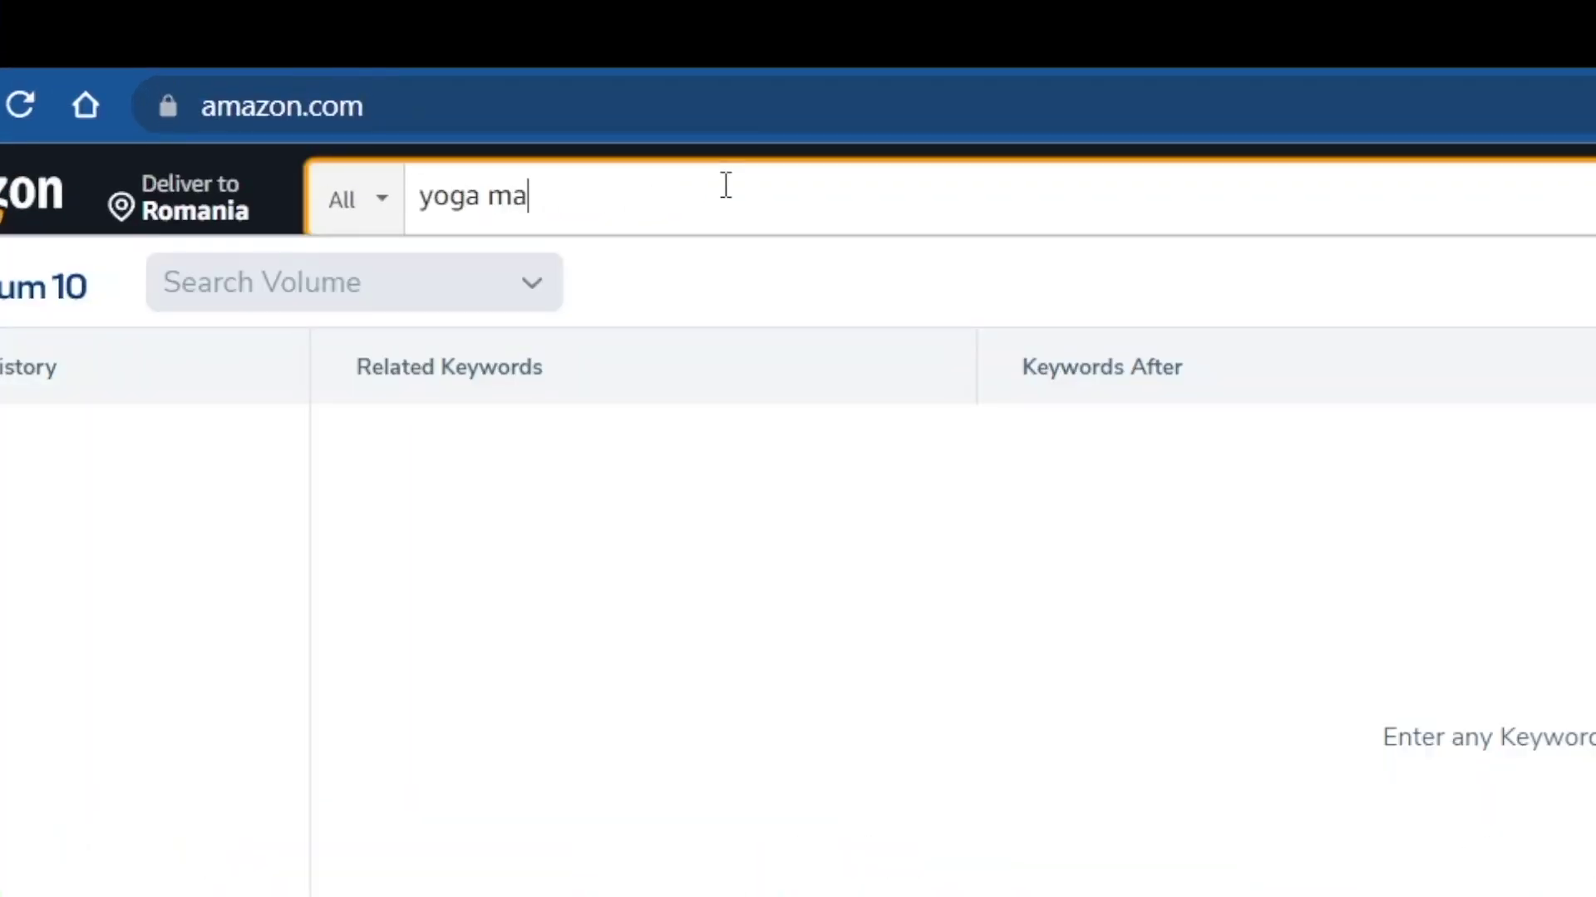
pyautogui.write('ts')
pyautogui.press('Return')
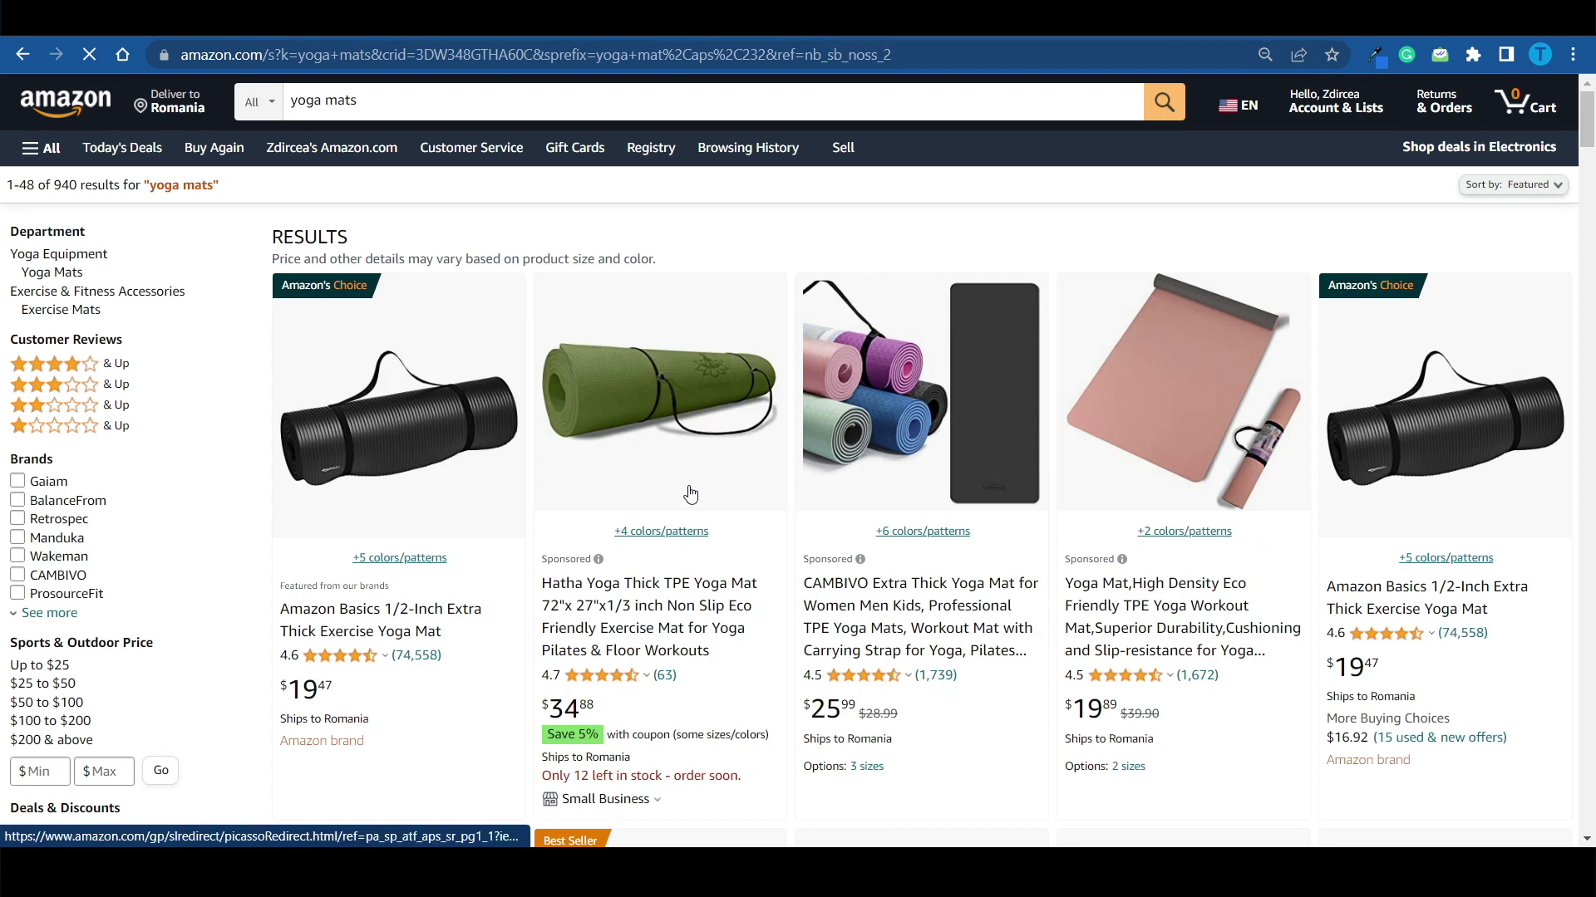
pyautogui.scroll(-2, 780, 420)
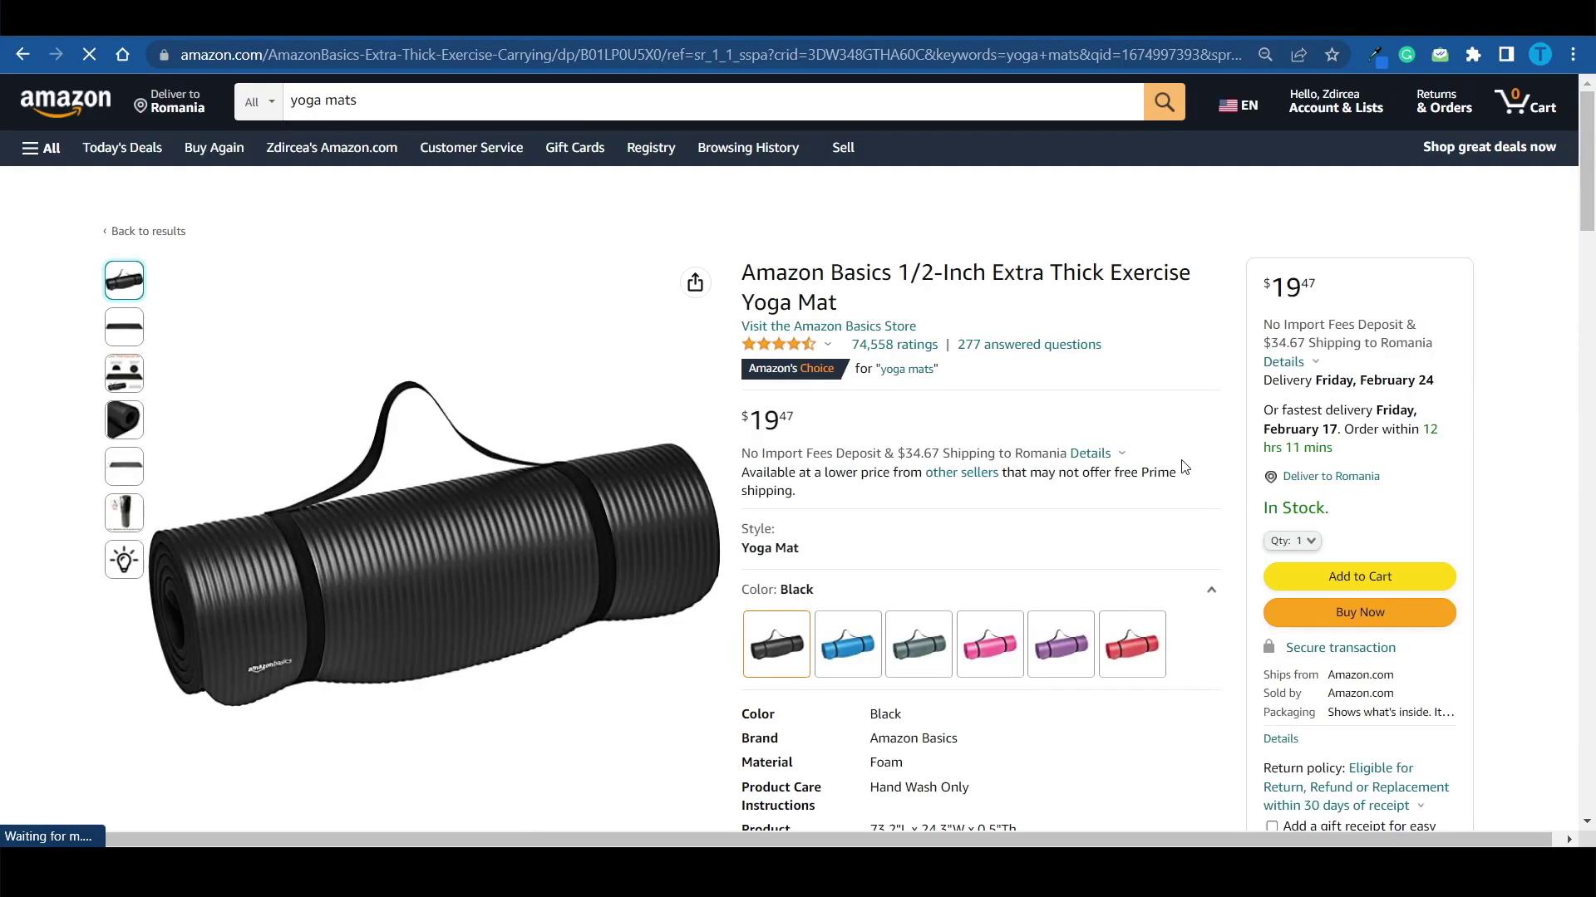
pyautogui.scroll(-4, 1182, 466)
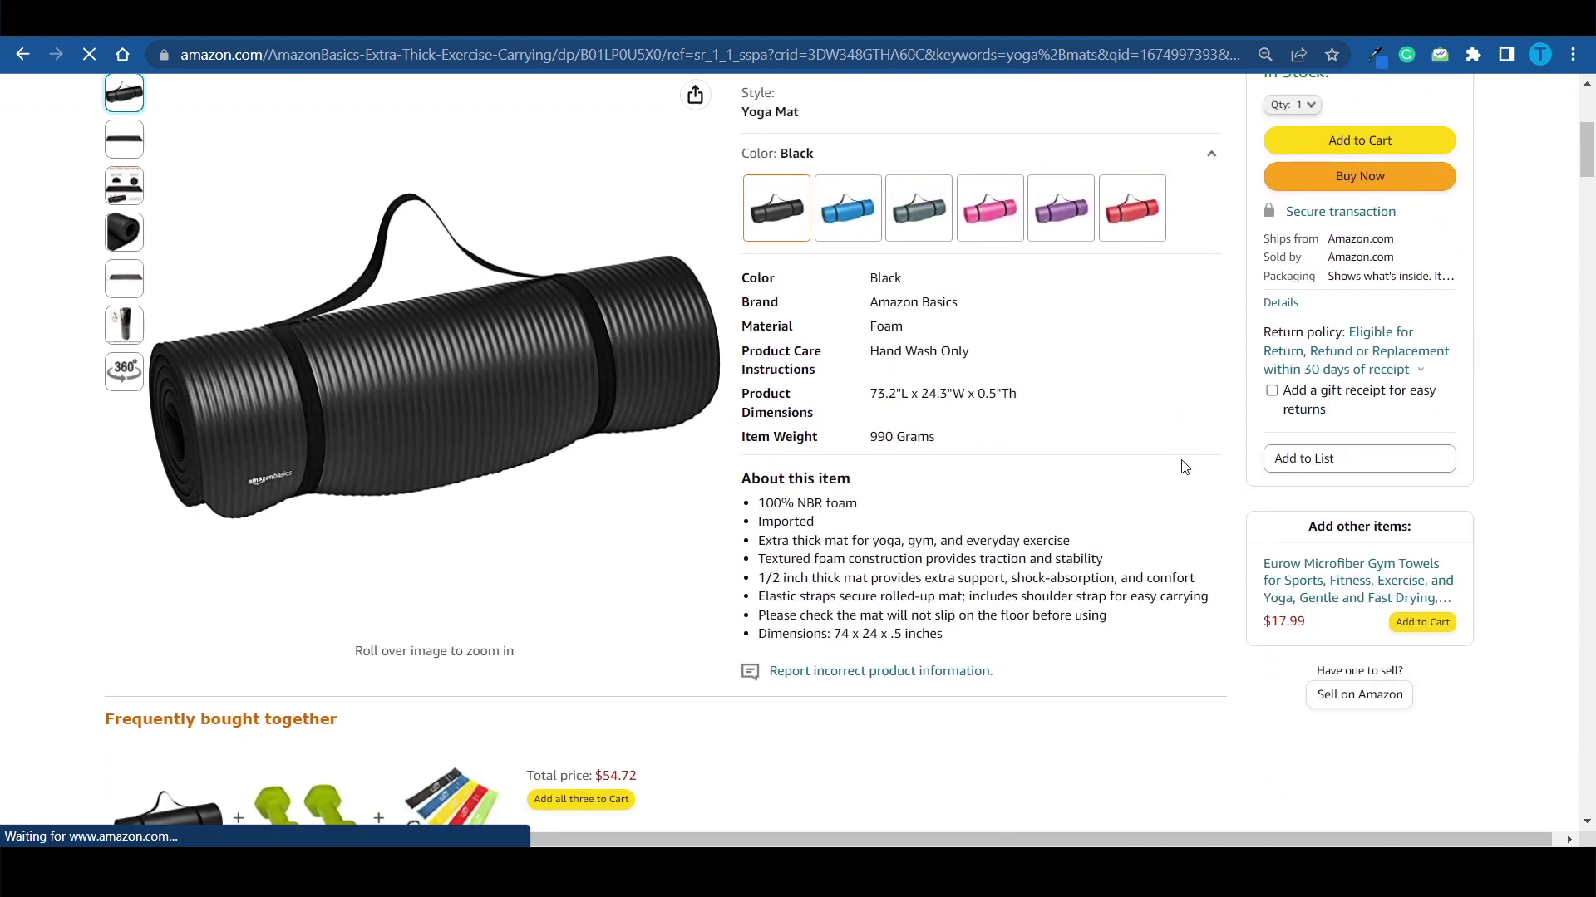
pyautogui.moveTo(758, 504); pyautogui.dragTo(907, 626)
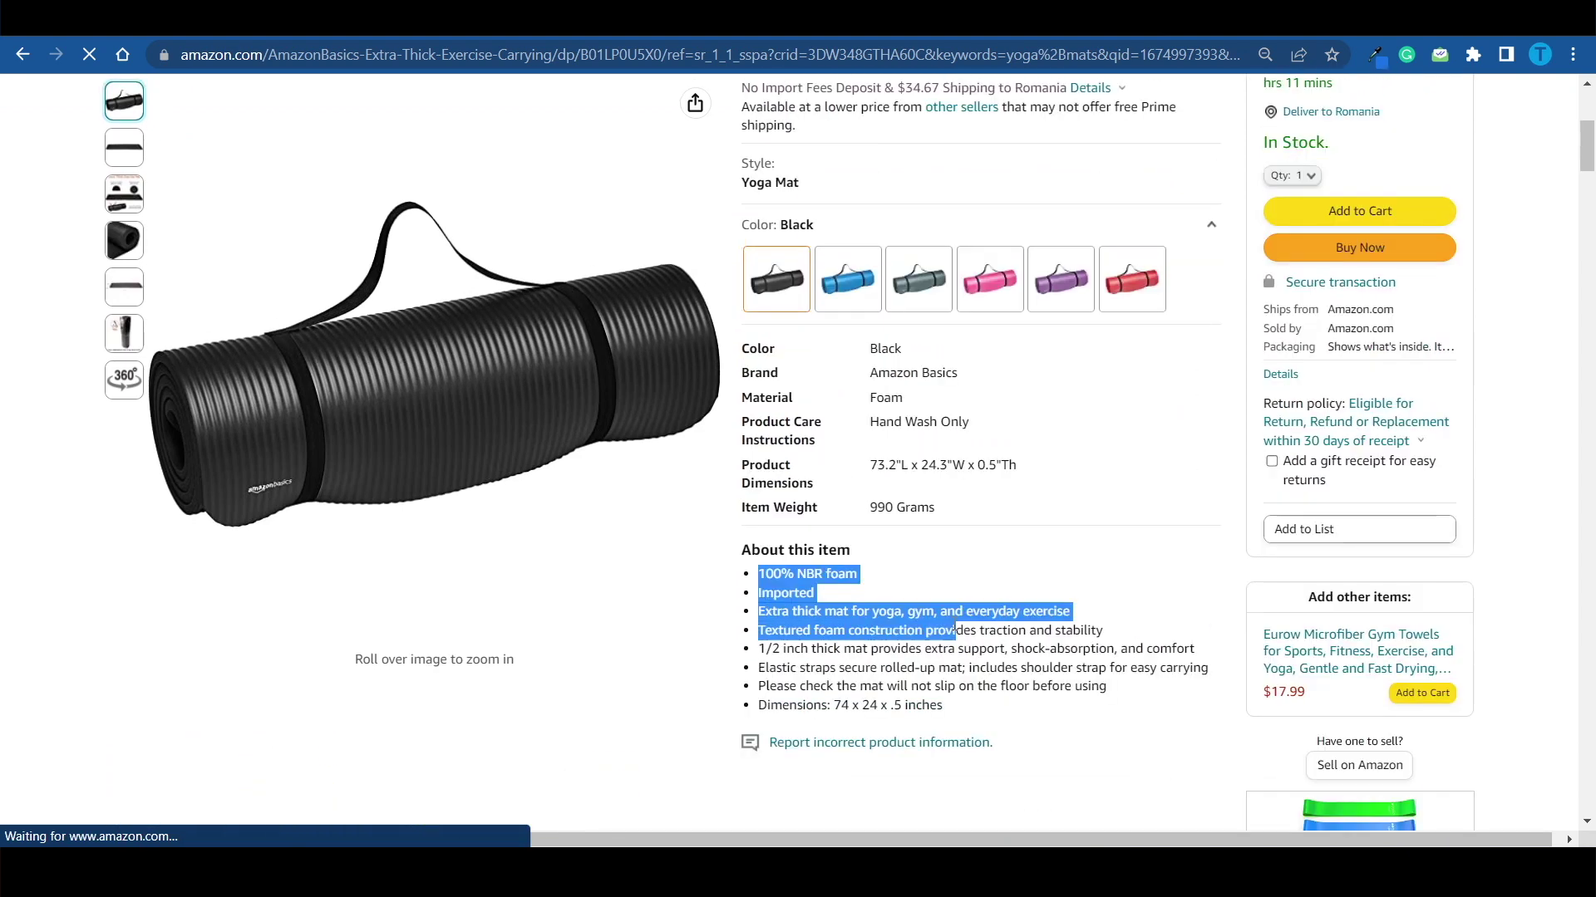
pyautogui.scroll(4, 998, 280)
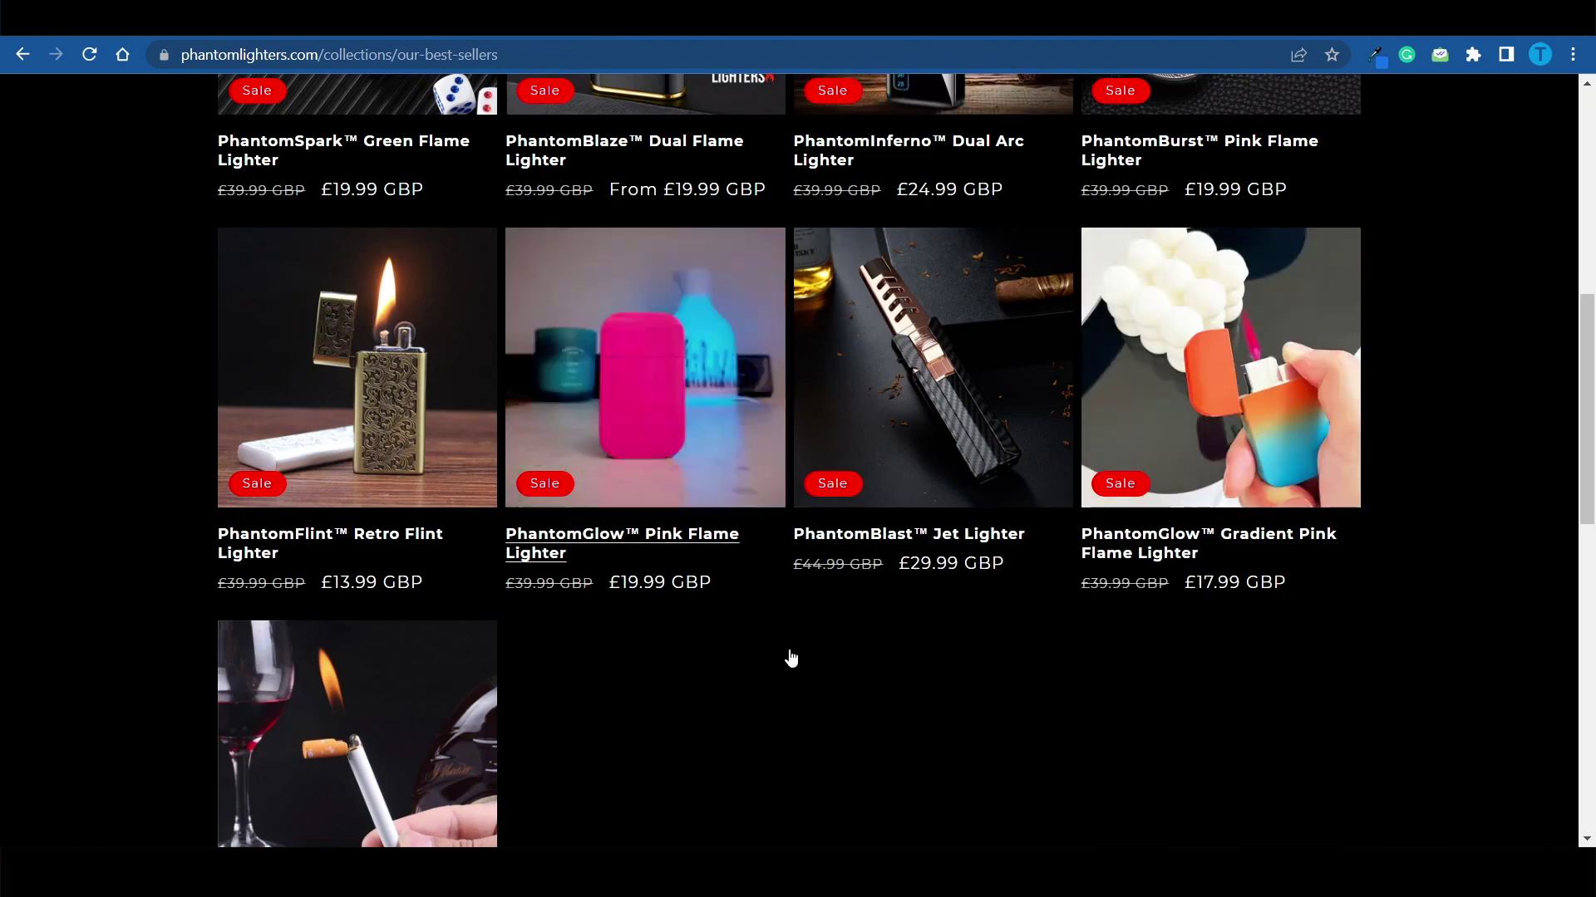
pyautogui.scroll(5, 786, 656)
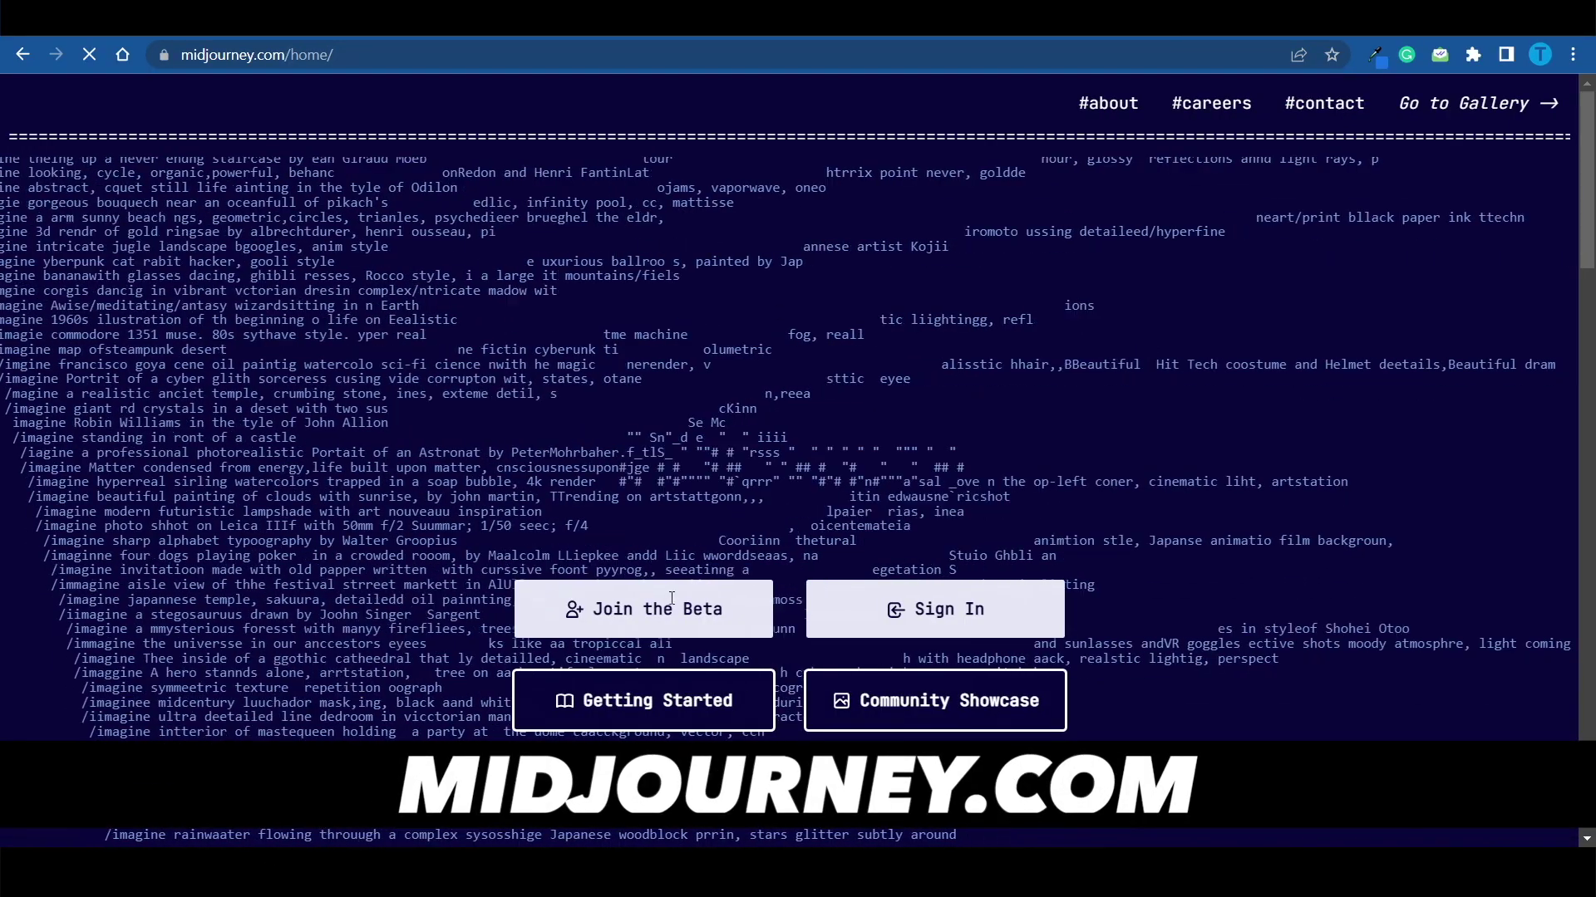
# Join the Midjourney beta, accept the server invite and launch the Discord app
pyautogui.click(664, 606)
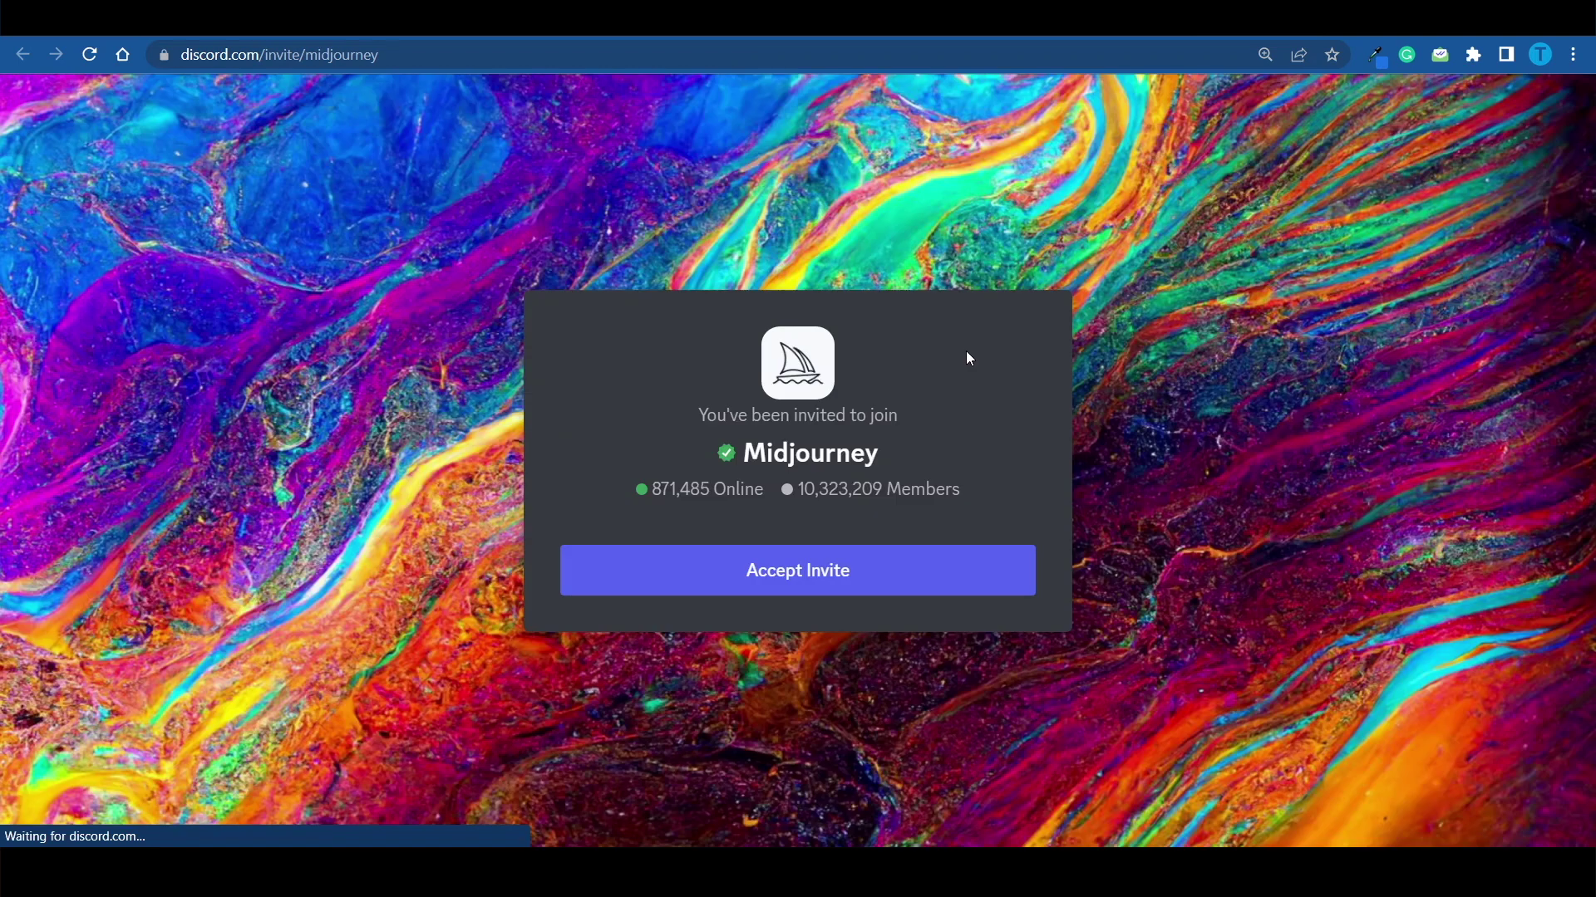
pyautogui.click(836, 568)
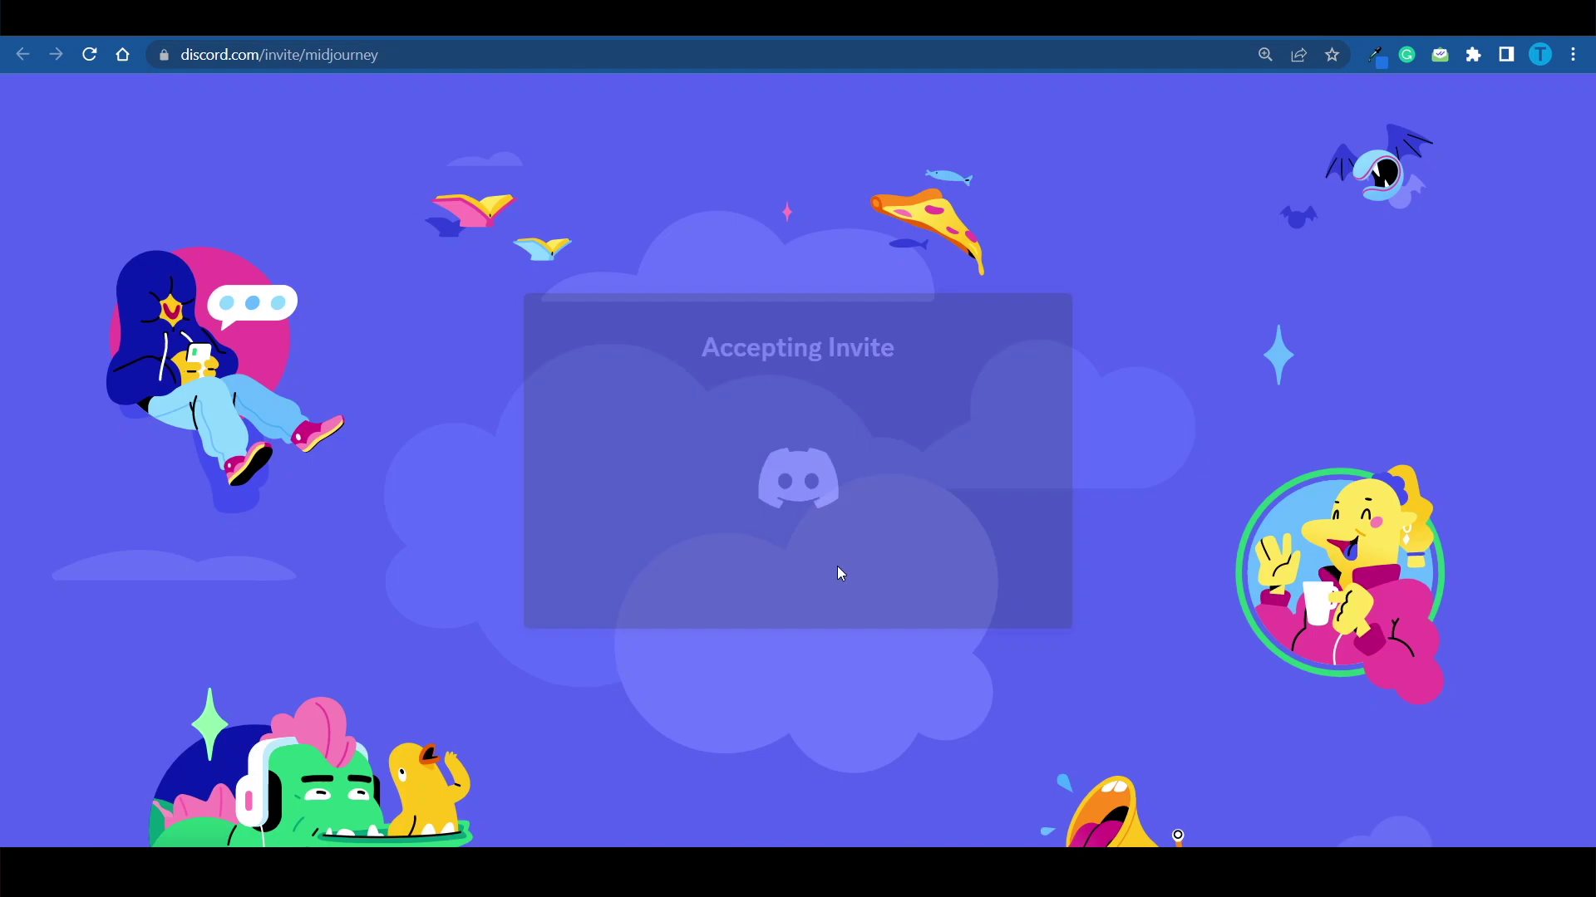
pyautogui.click(878, 235)
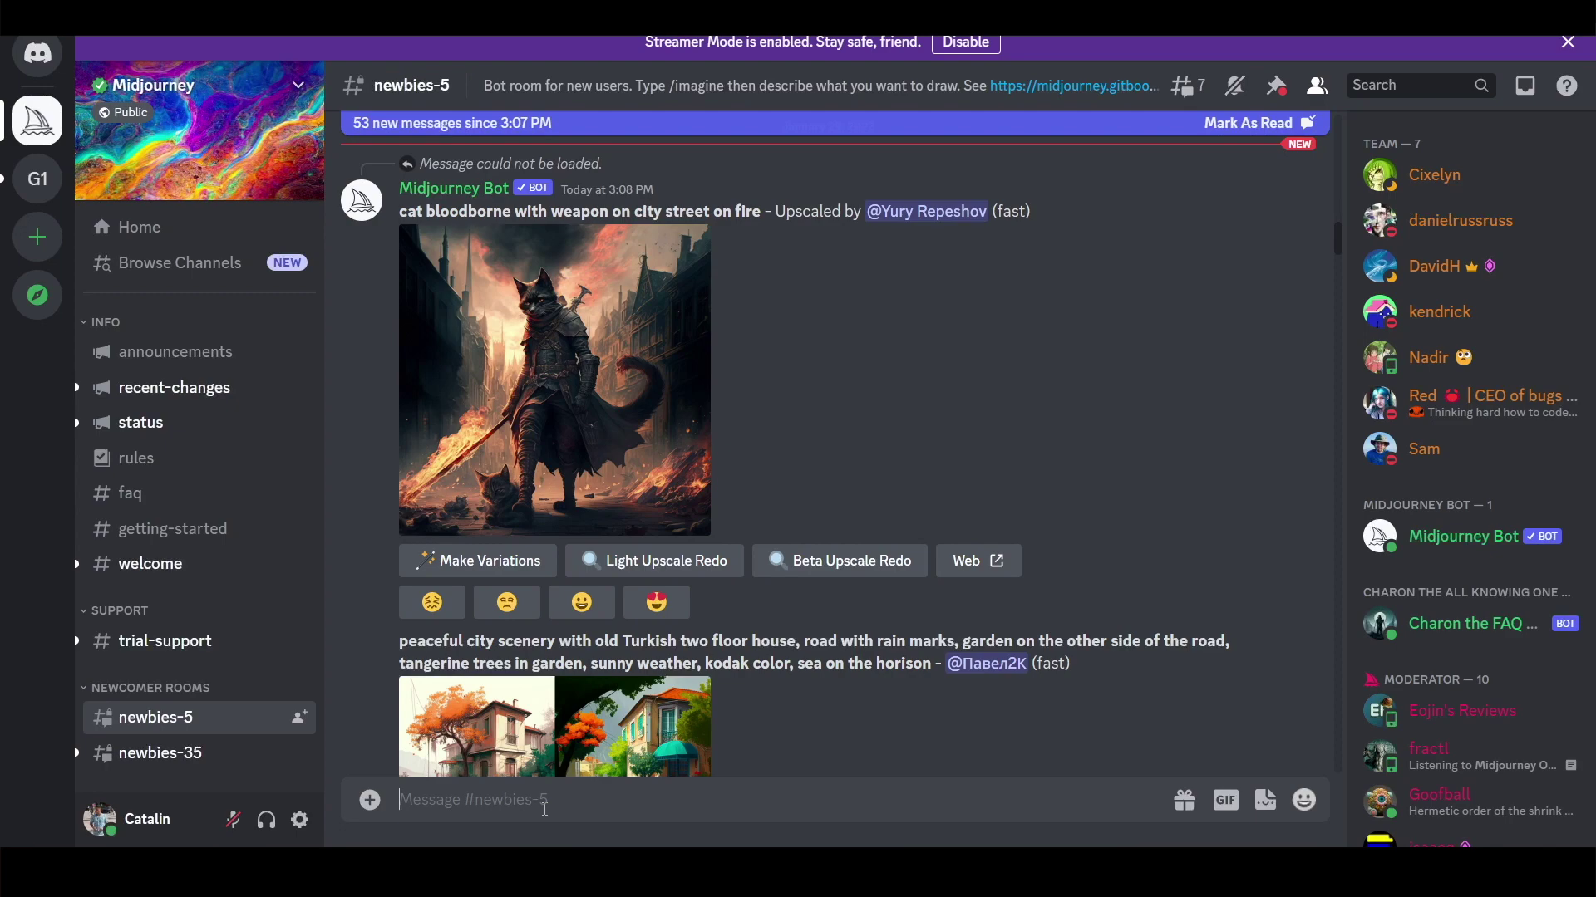
# Post the Phantom Lighters best-sellers screenshot in newbies-5 and copy its link
pyautogui.hotkey('ctrl', 'v')
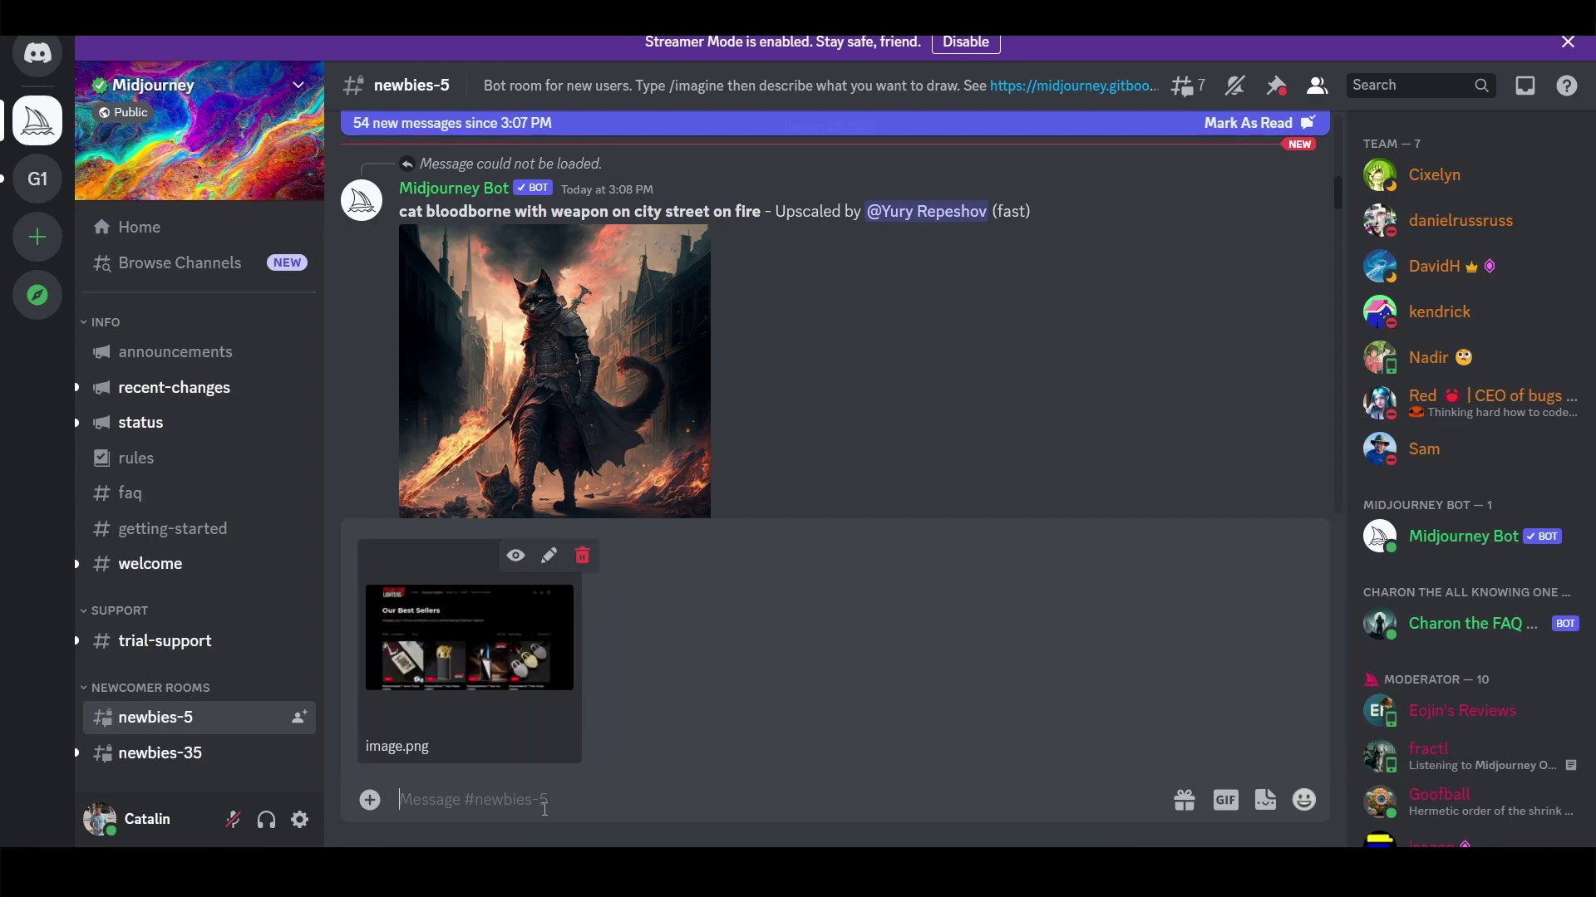
pyautogui.press('Return')
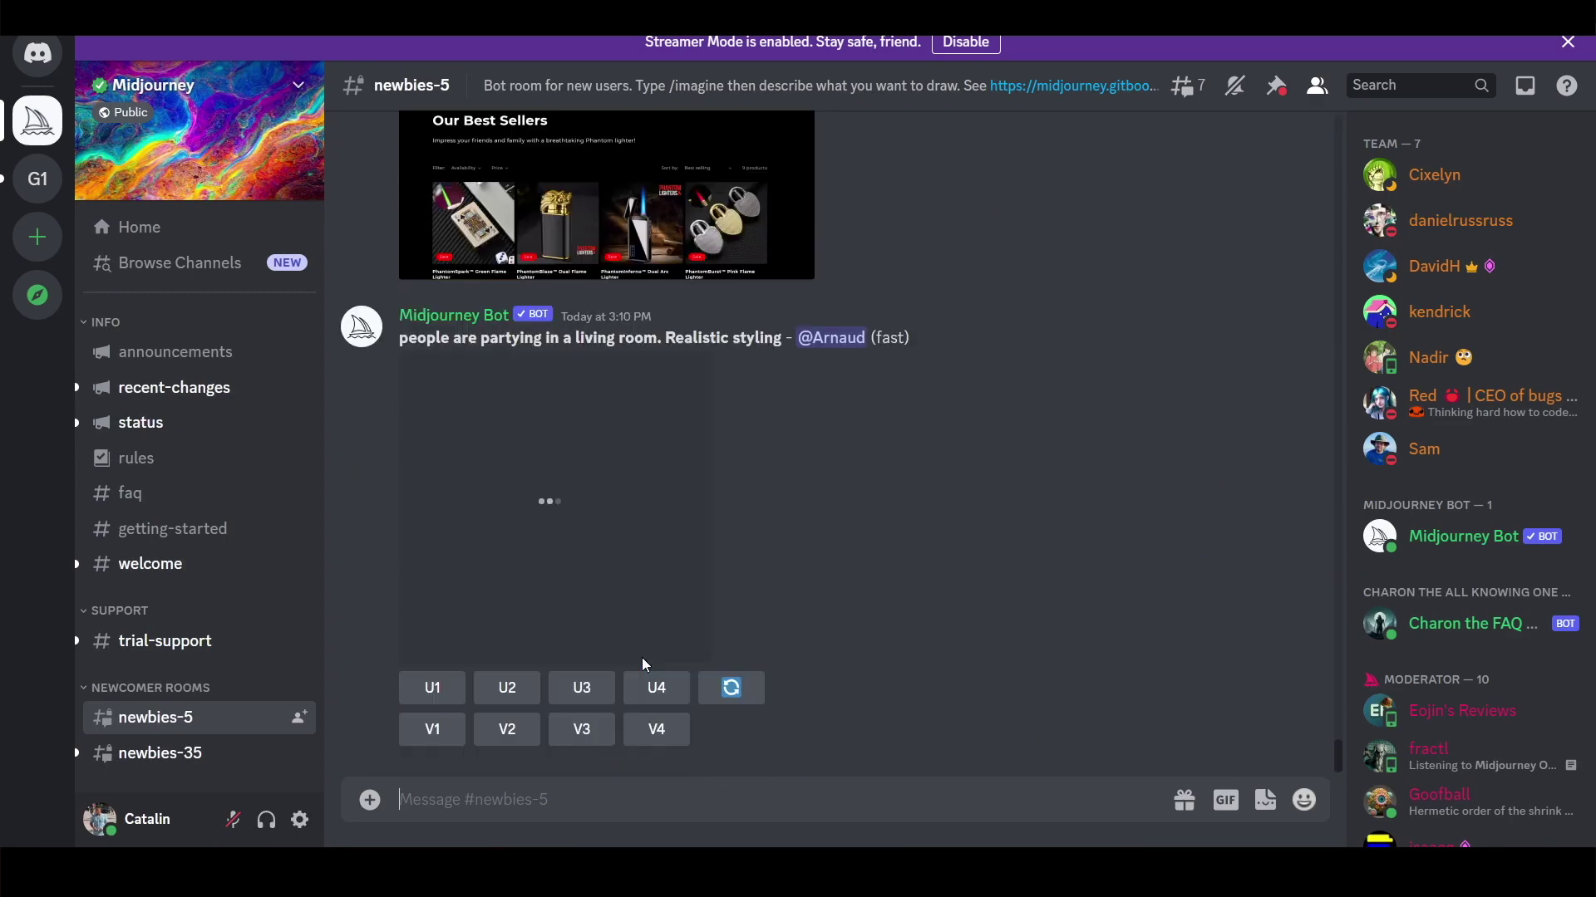
pyautogui.rightClick(646, 667)
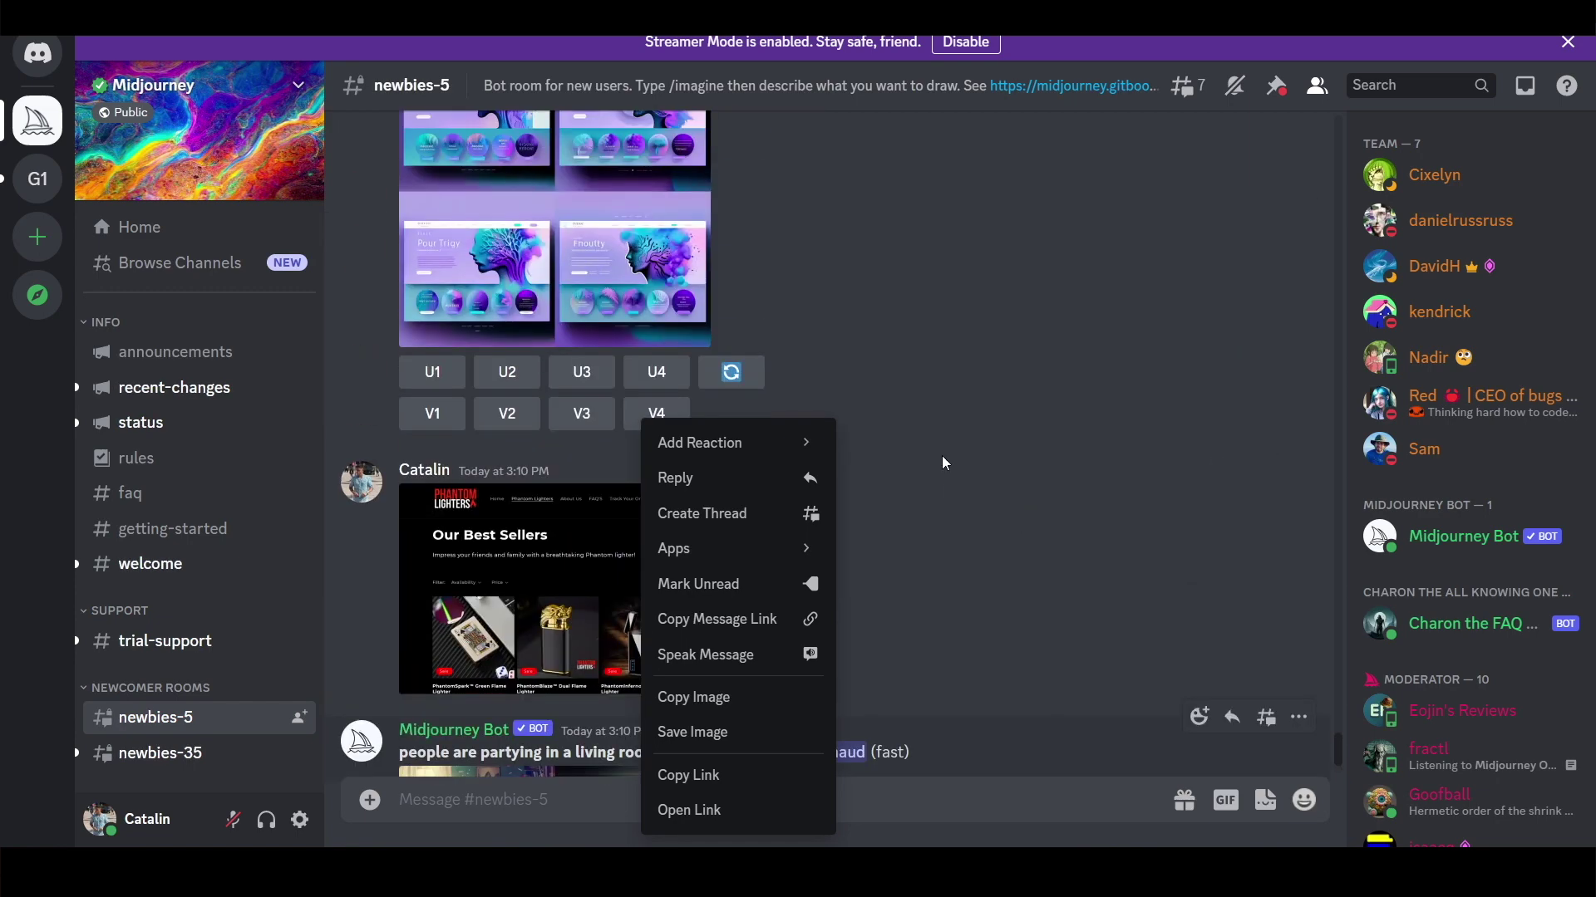
pyautogui.click(684, 783)
pyautogui.write('/')
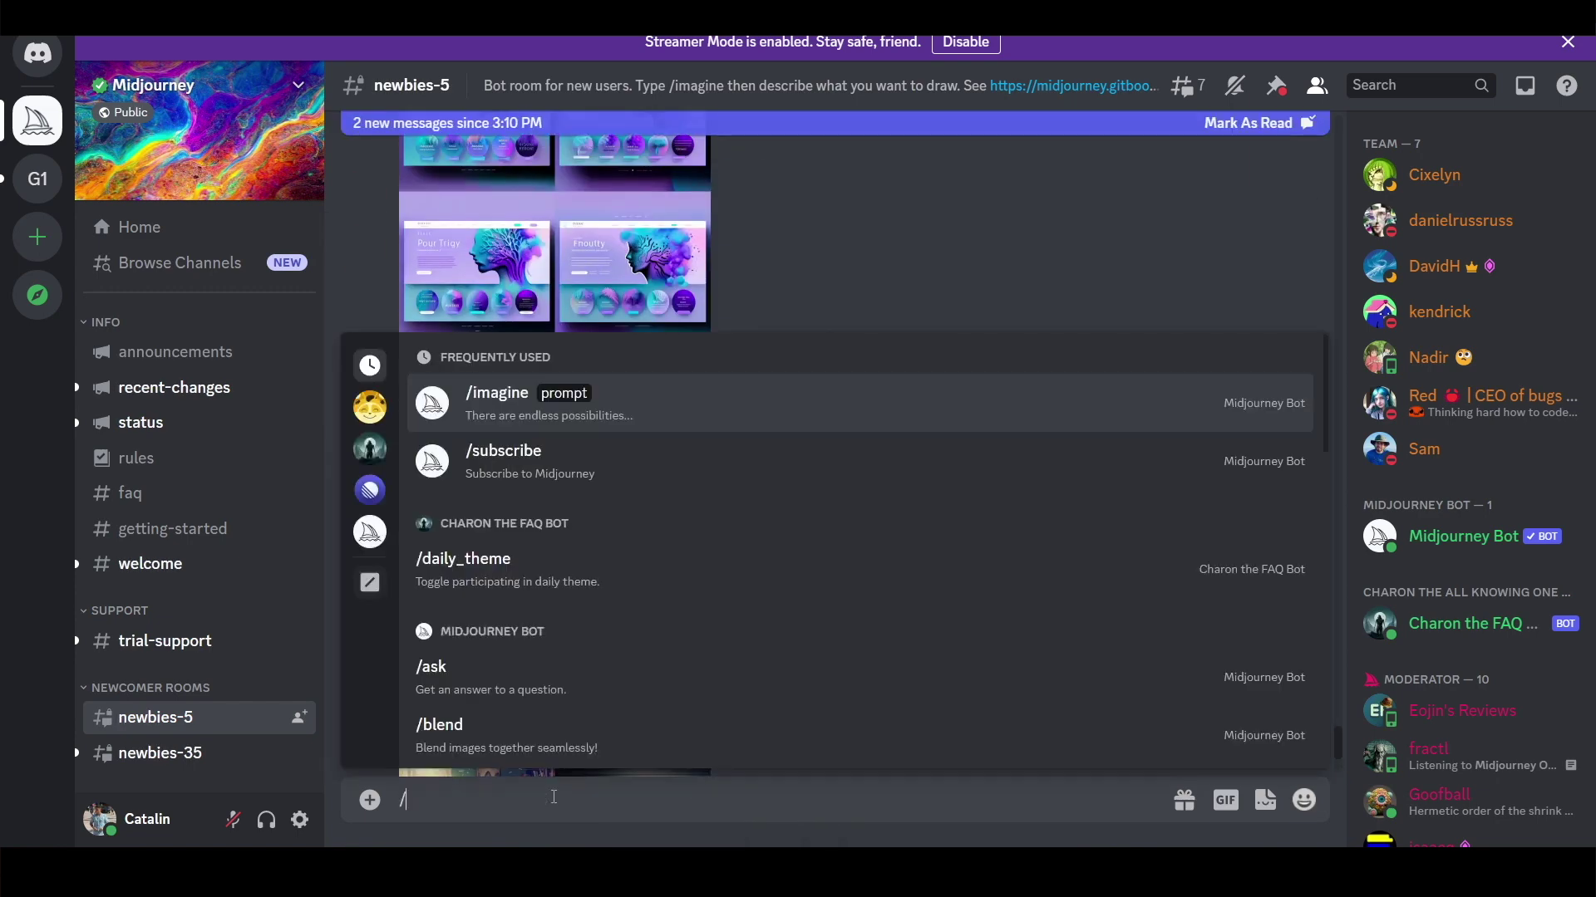
pyautogui.write('im')
# Start an /imagine prompt with the screenshot link pasted in
pyautogui.press('Tab')
pyautogui.hotkey('ctrl', 'v')
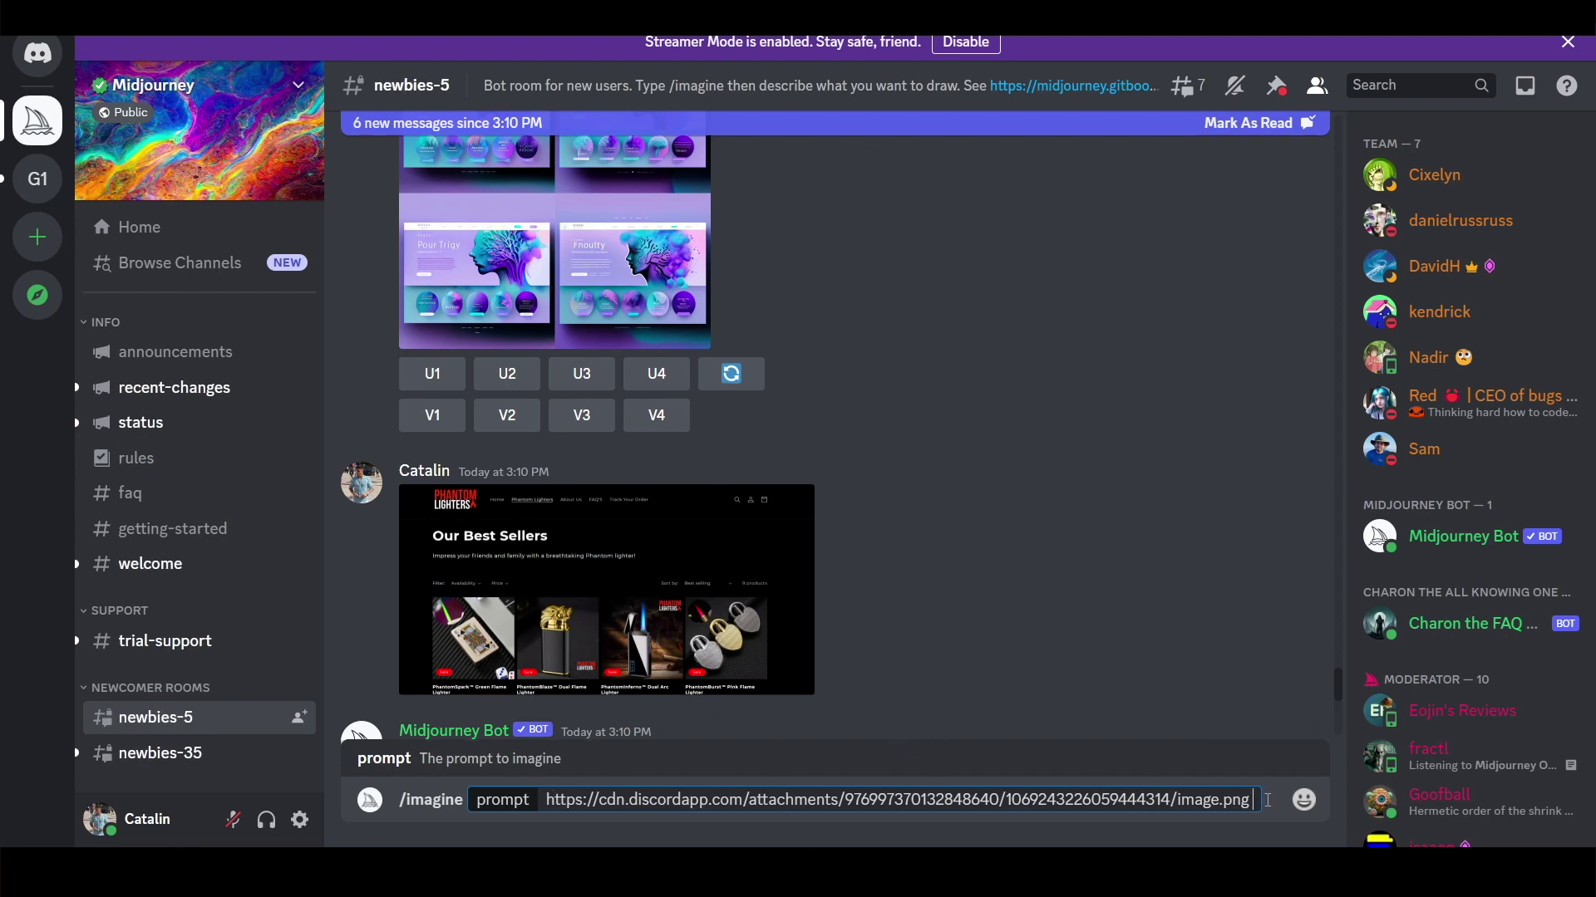
pyautogui.write('futuri')
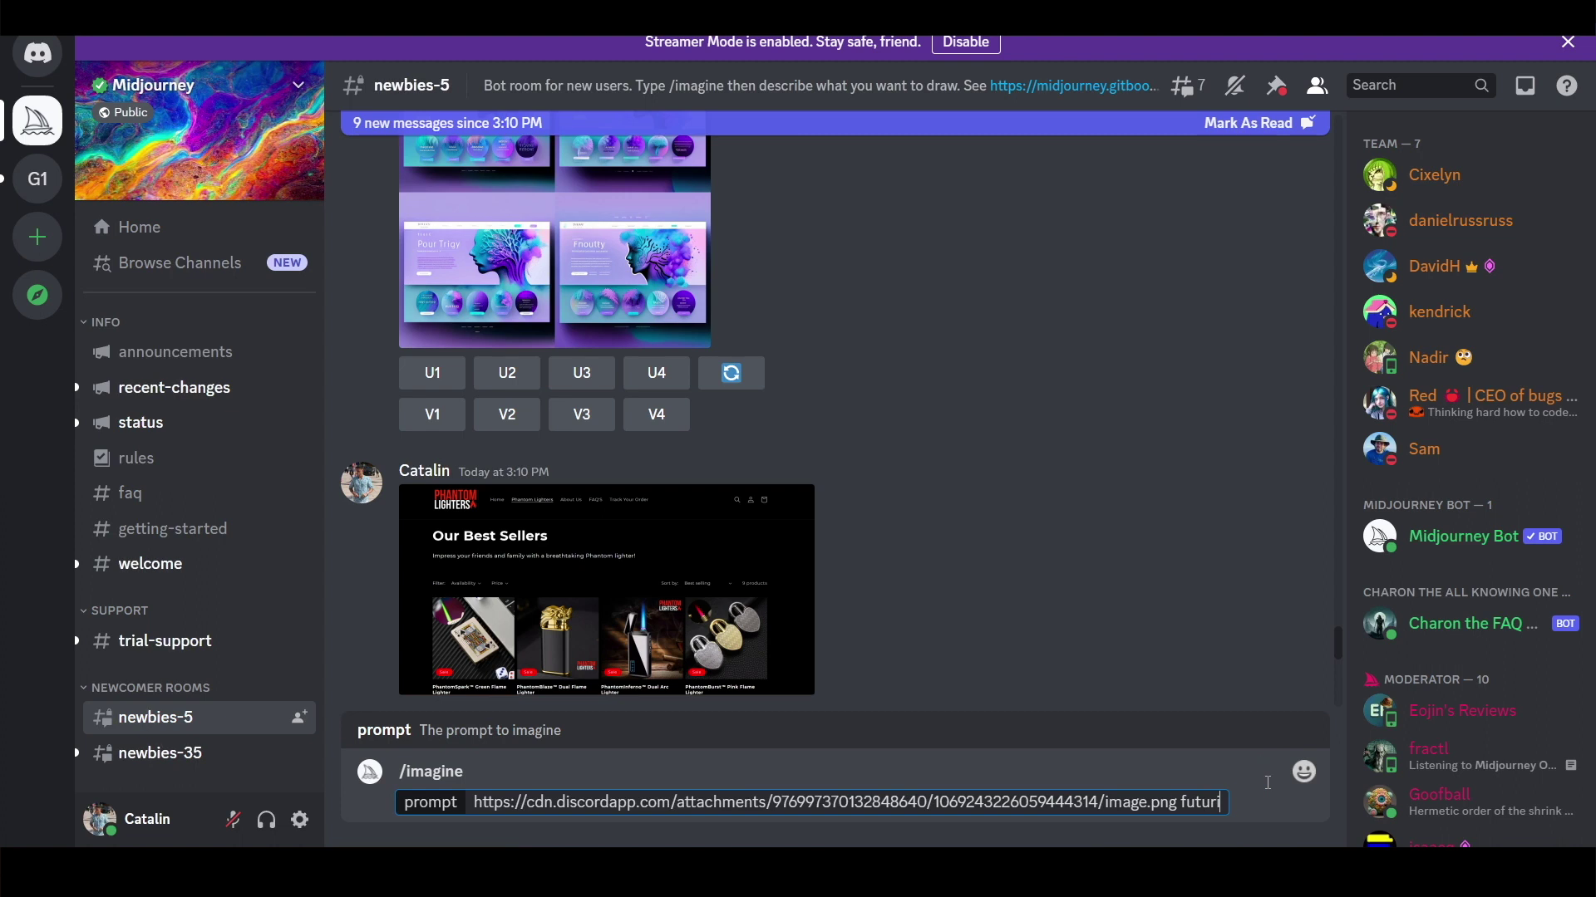
pyautogui.write('stic, epic sc')
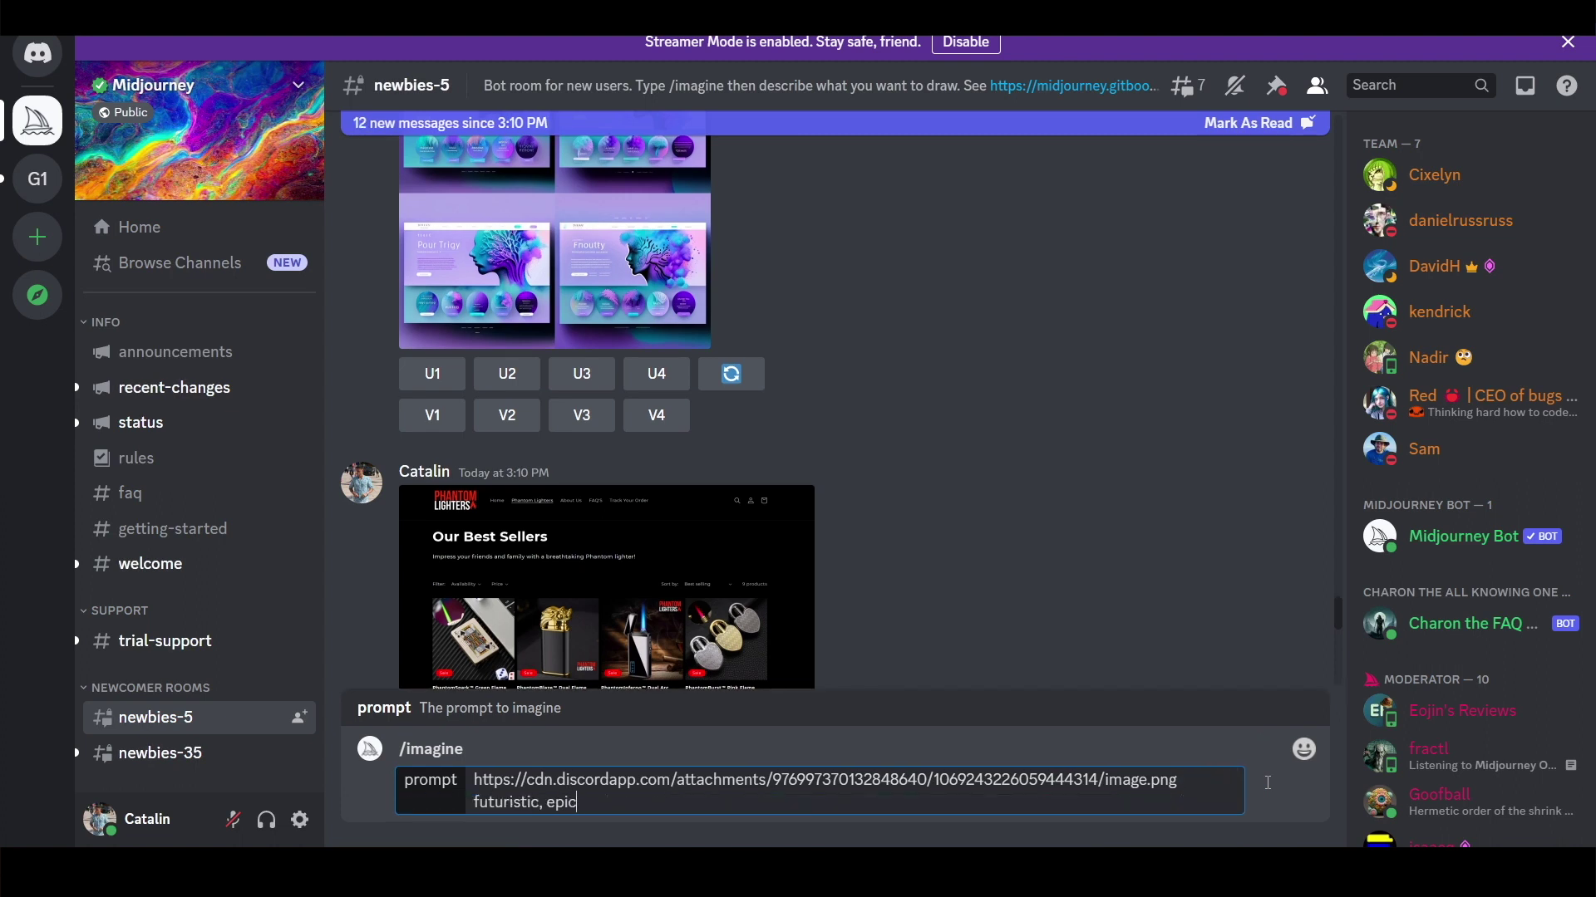
pyautogui.write('ene in the background, fire le')
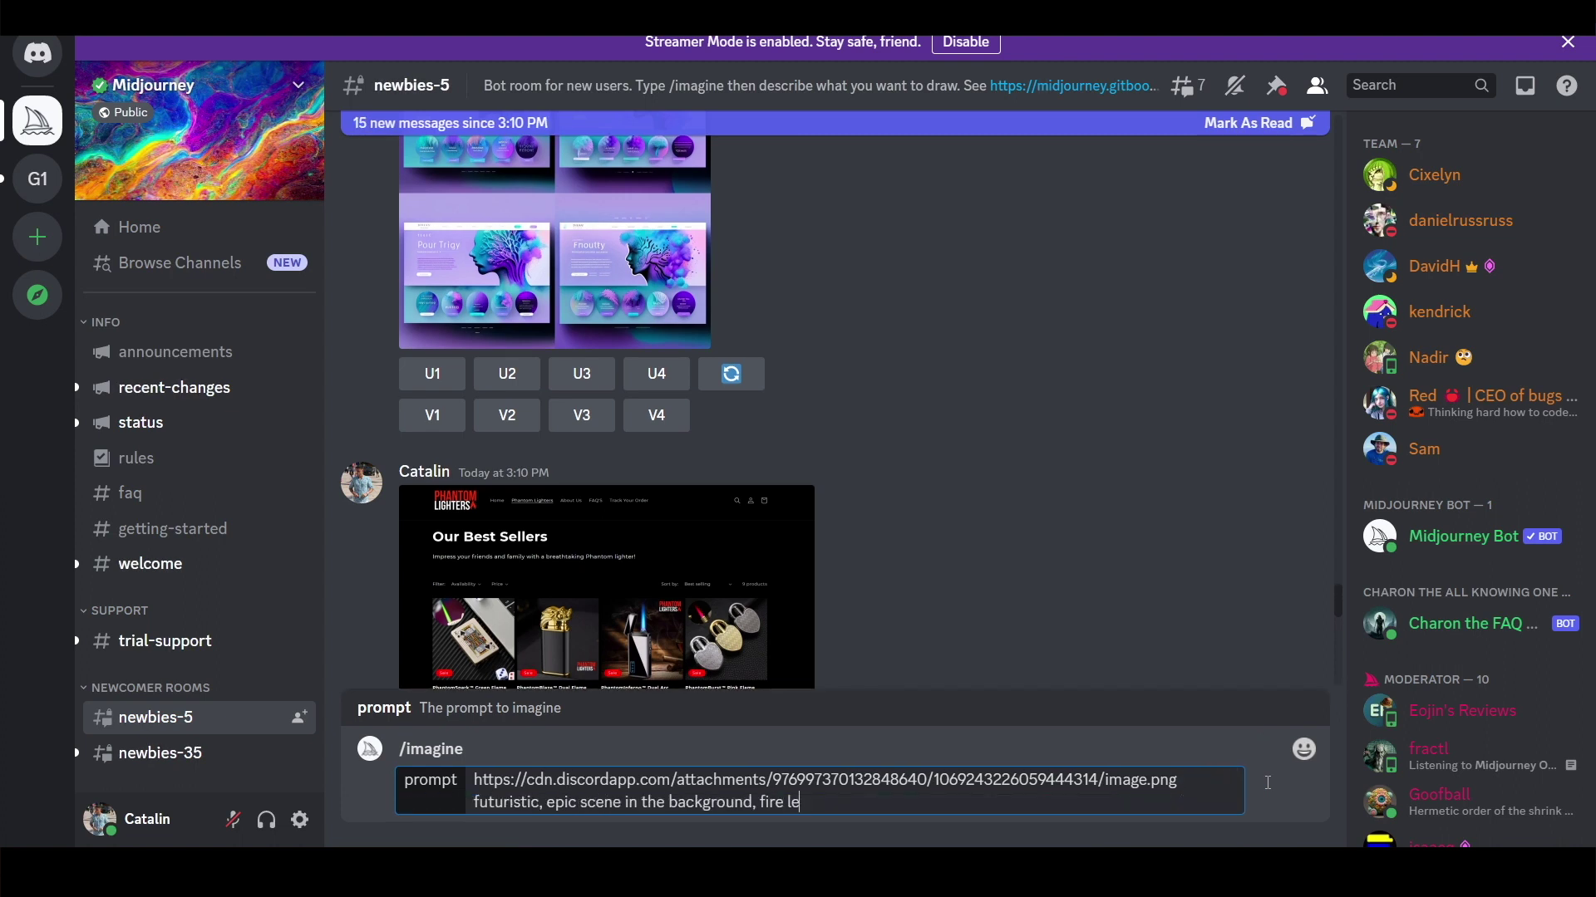
pyautogui.write('lements --')
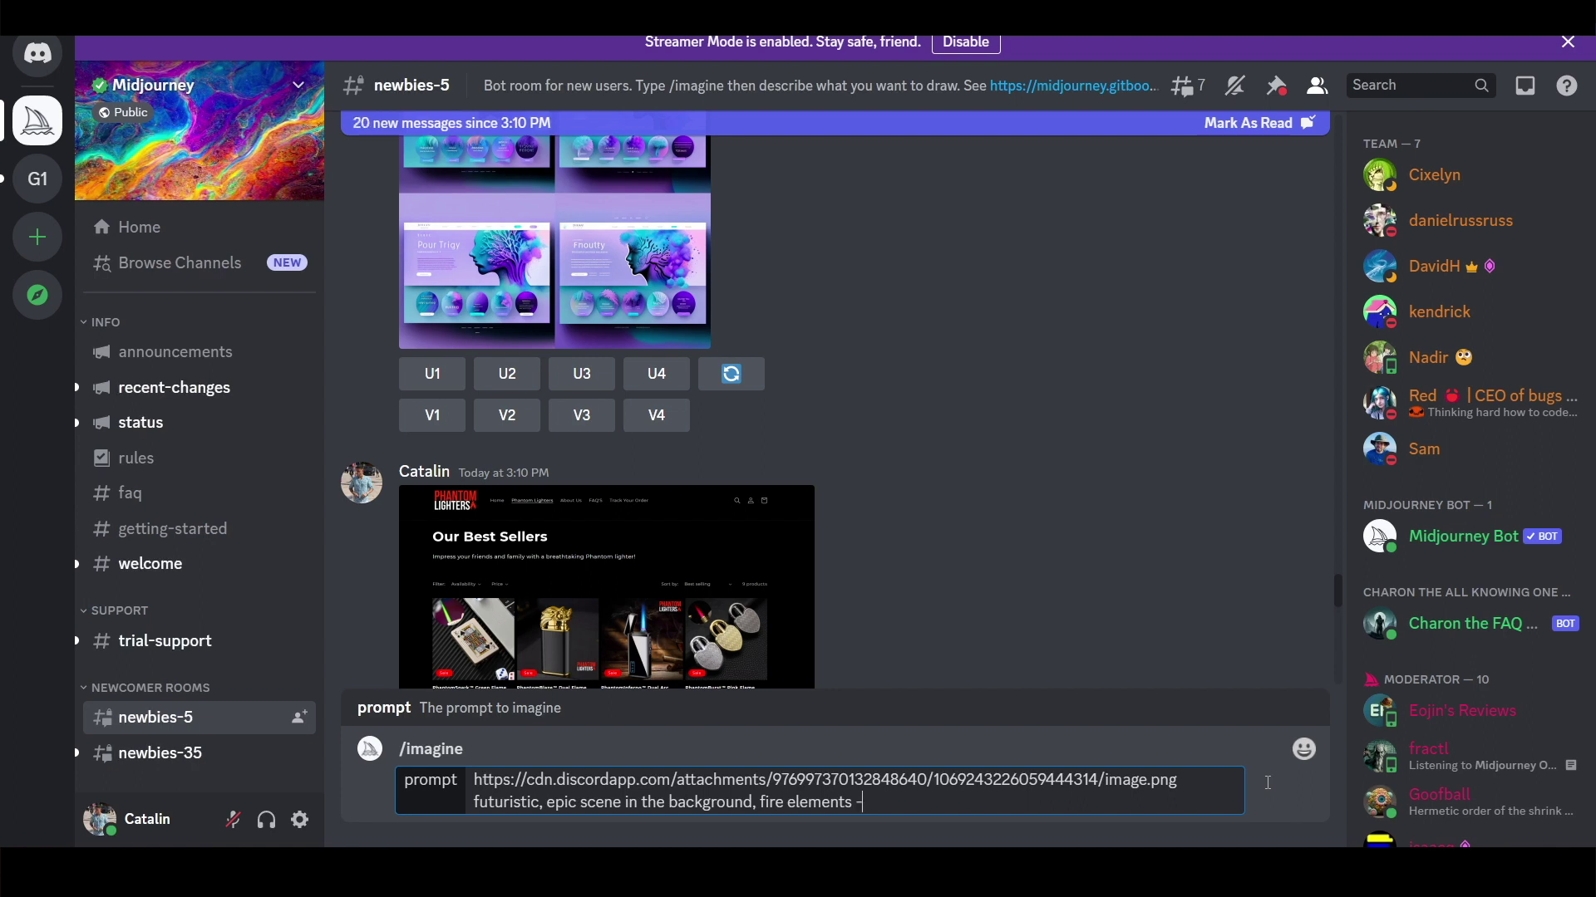
pyautogui.write('no mockup')
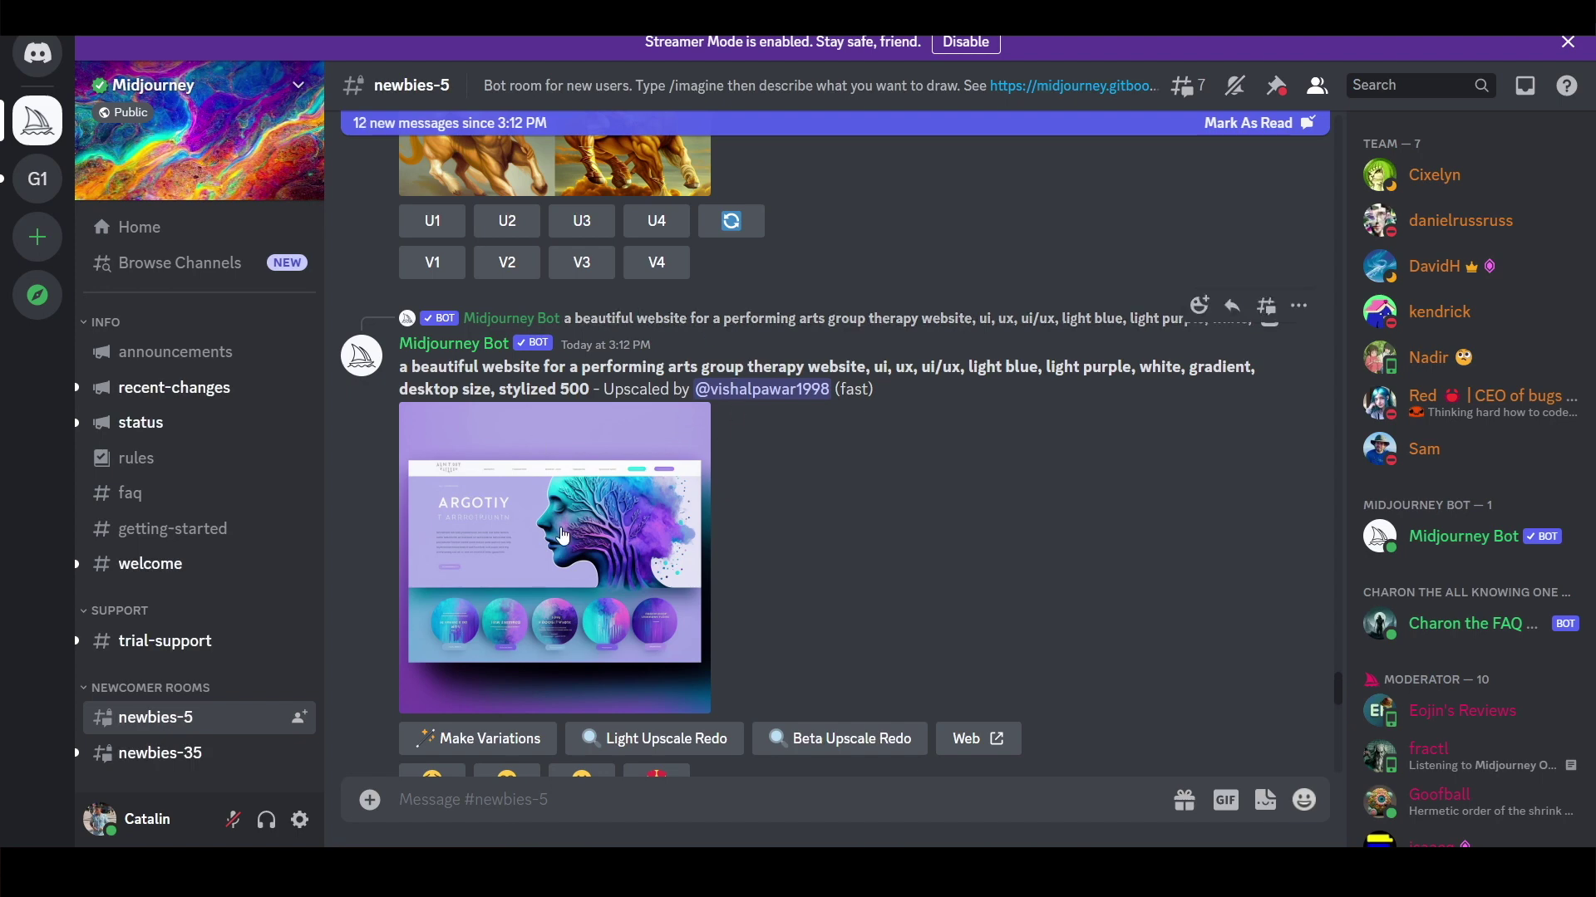
# Enlarge another user's upscaled website mockup to preview it
pyautogui.click(560, 530)
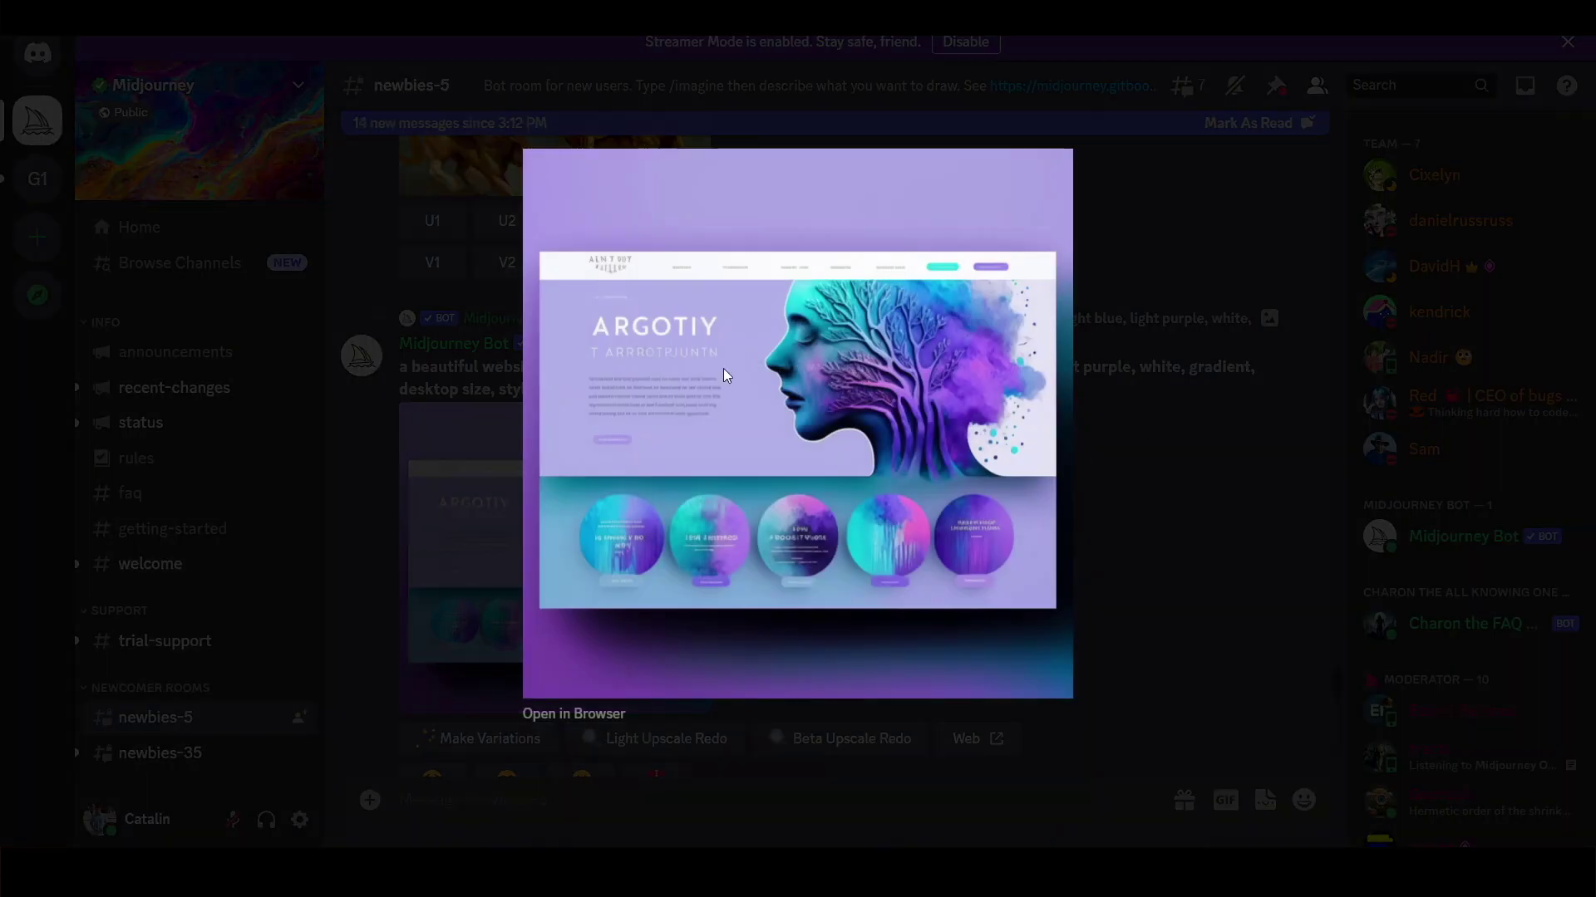